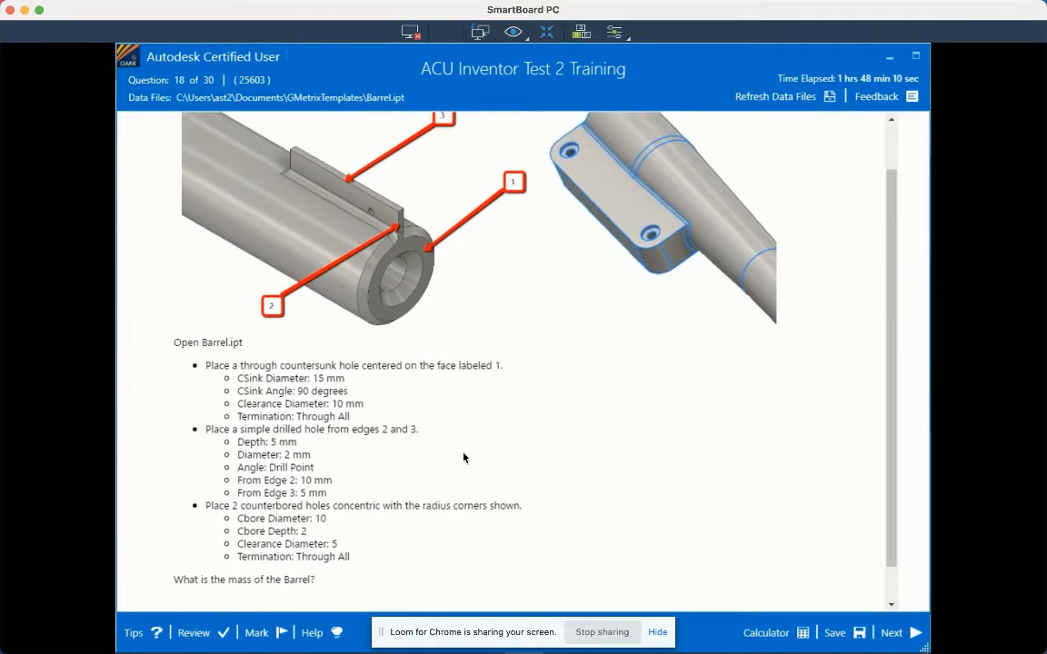
- Read the Question 18 hole specifications and switch to the Barrel part in Inventor
scroll(463, 457, up, 1)
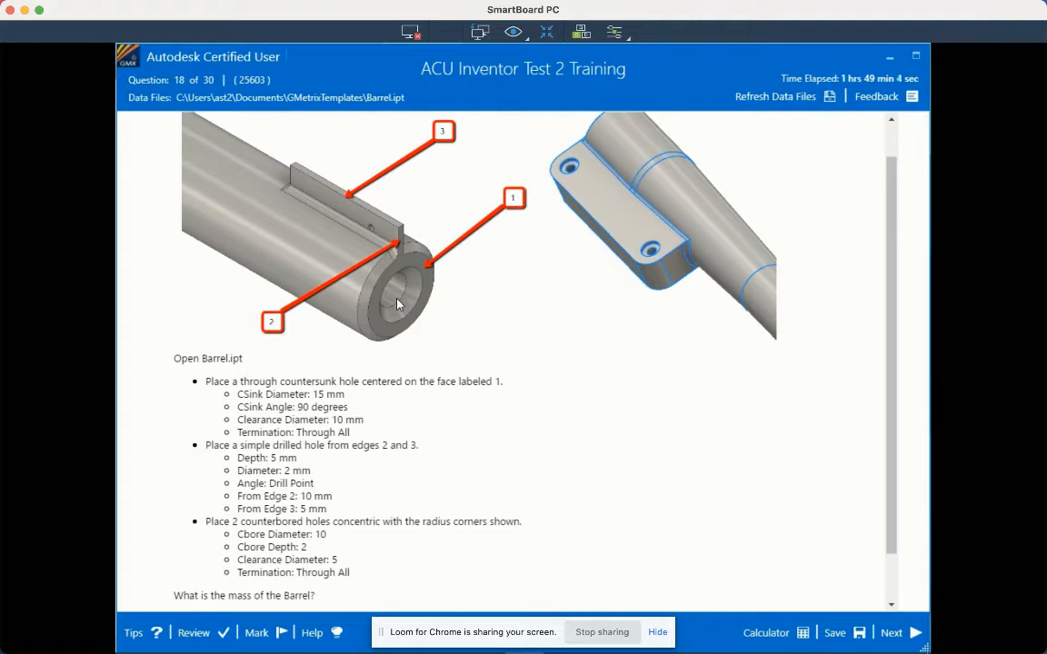
key(alt+Tab)
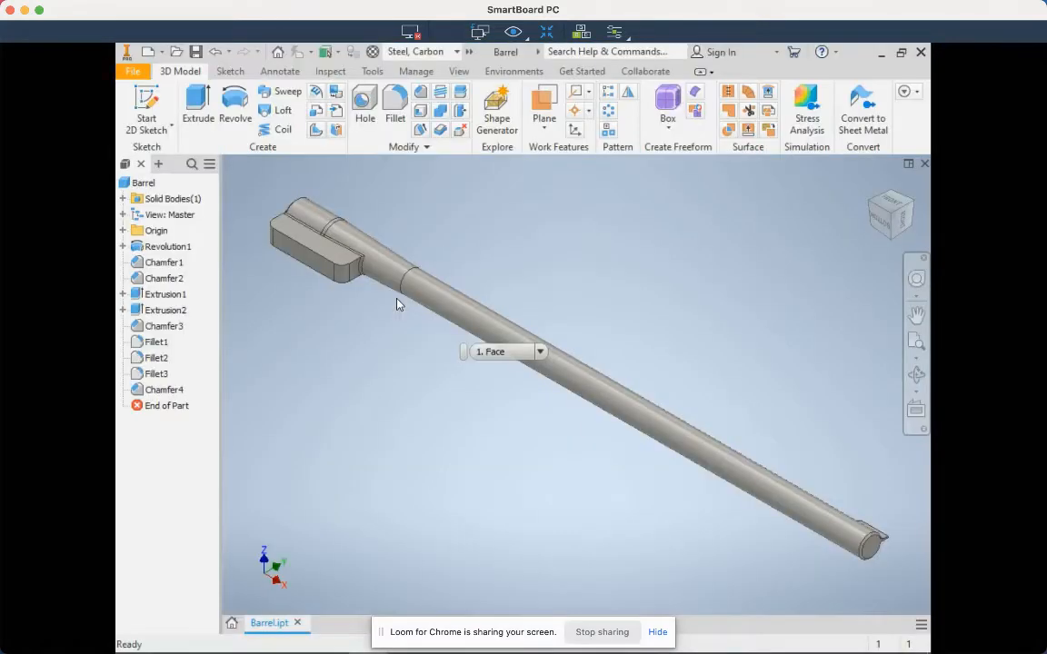
click(872, 553)
click(889, 542)
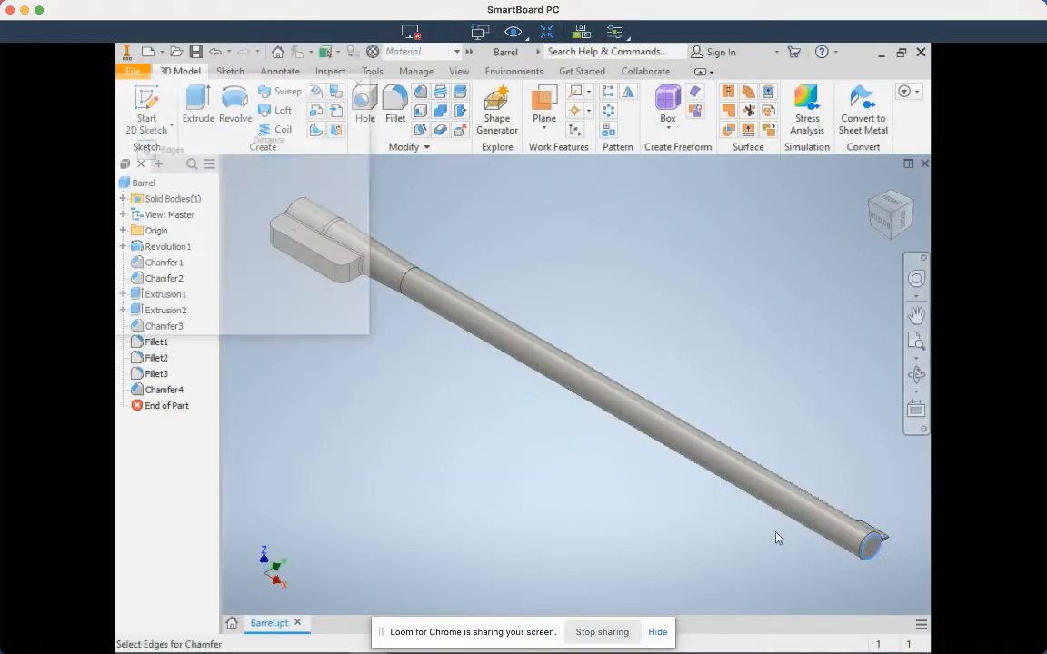
click(278, 312)
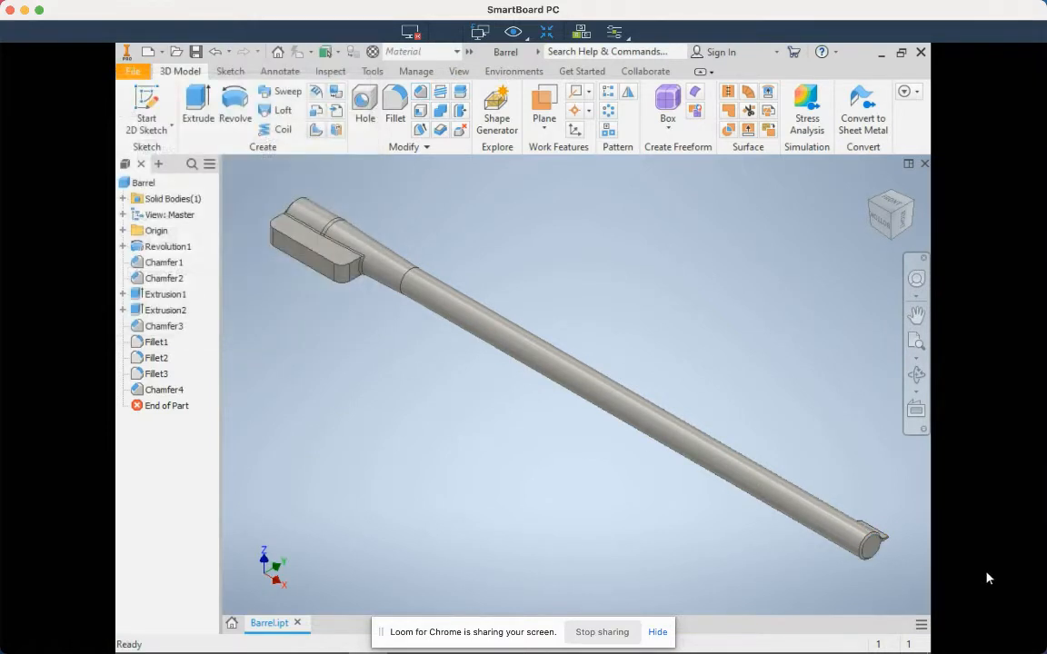
- Create a sketch on the barrel's round front end face containing its projected centre point, and finish the sketch
click(876, 550)
key(s)
key(Escape)
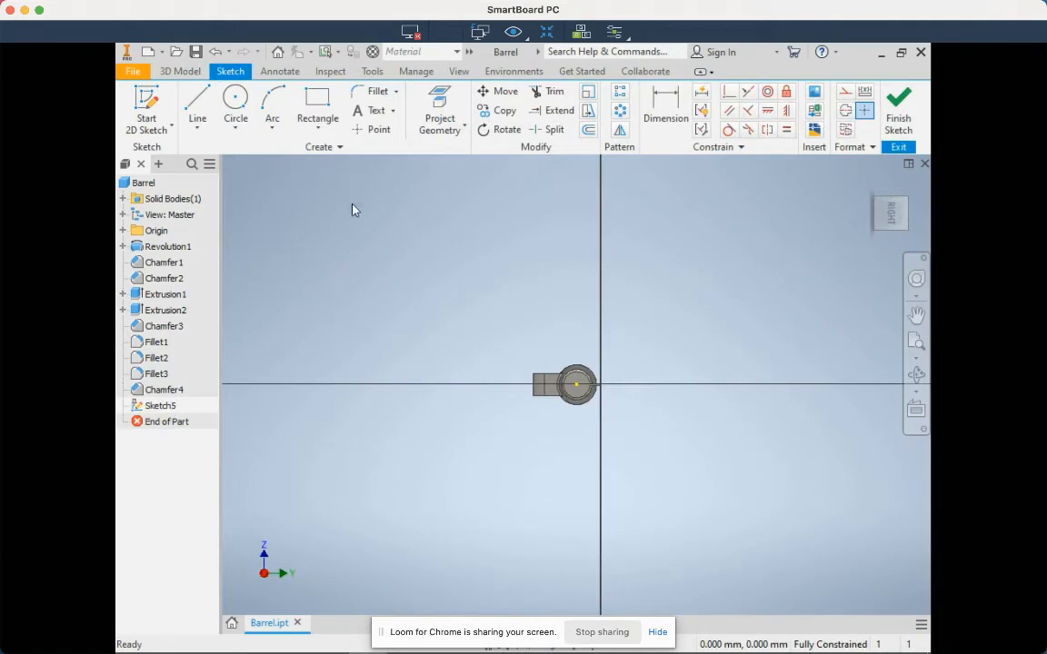
click(591, 382)
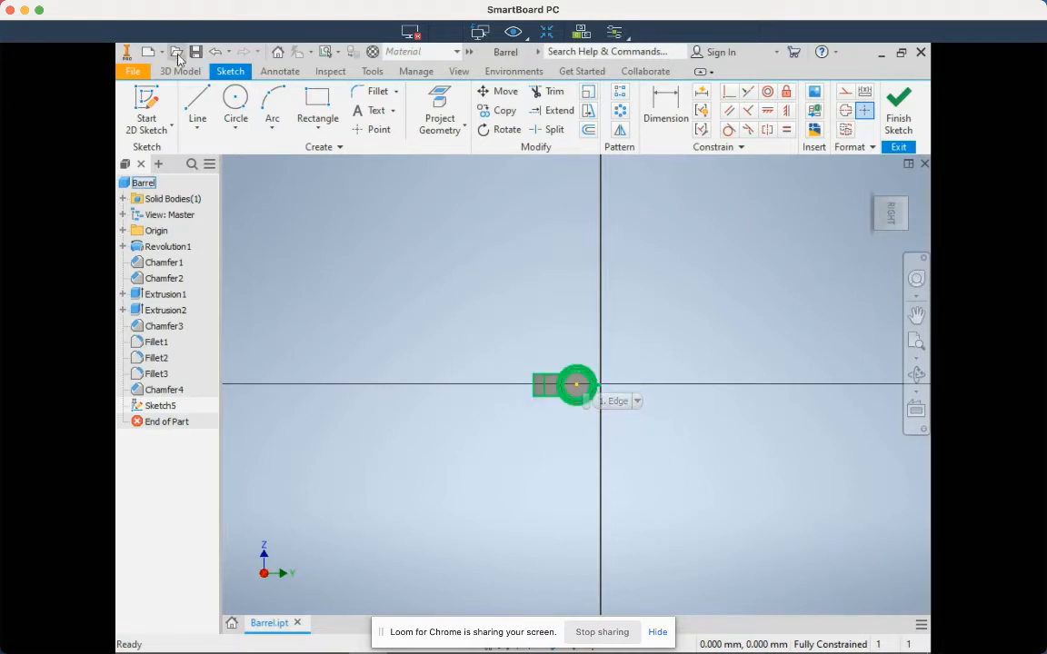
click(181, 72)
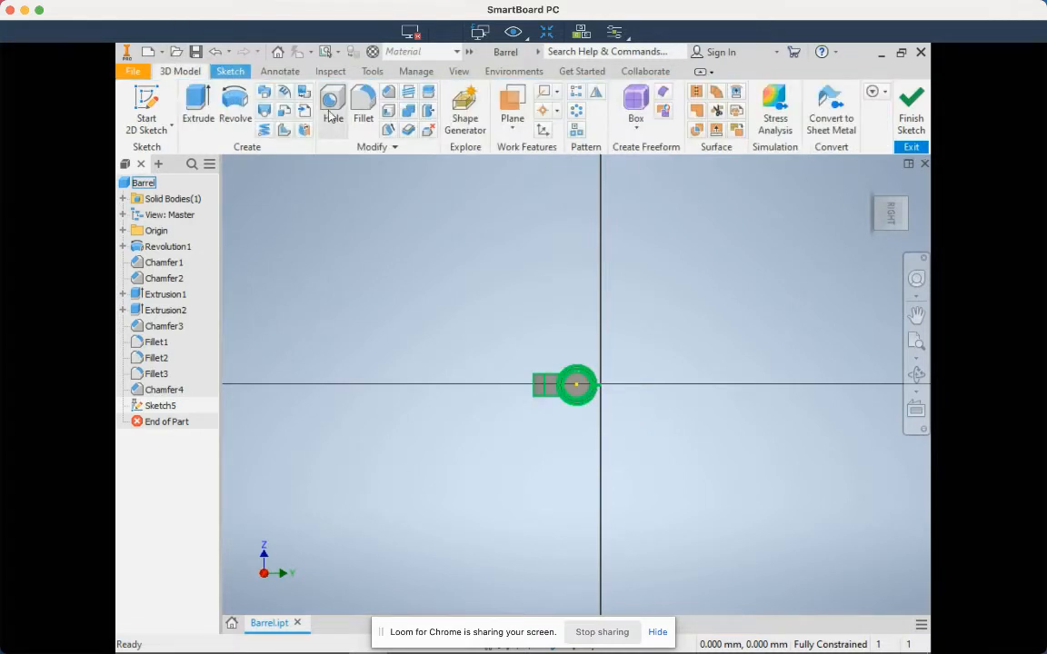
click(574, 413)
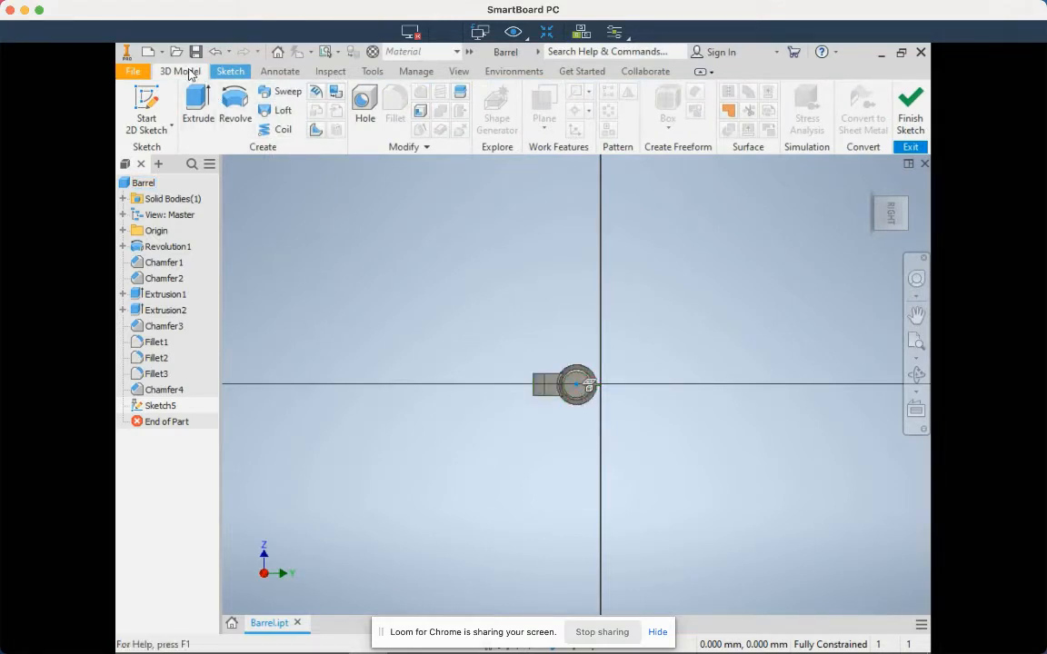
click(230, 71)
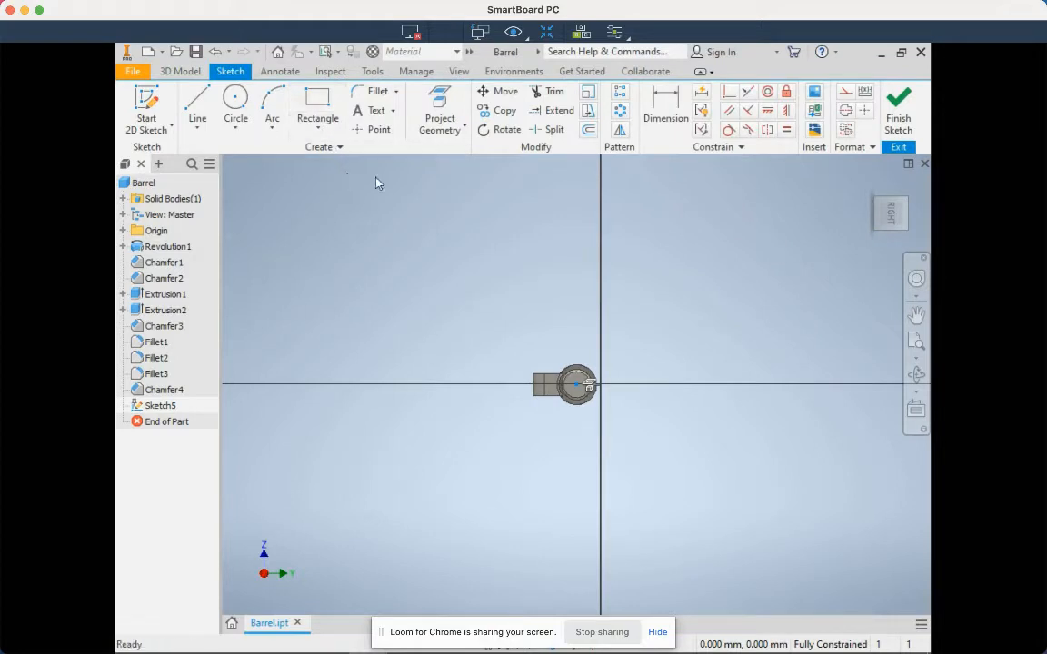
click(898, 107)
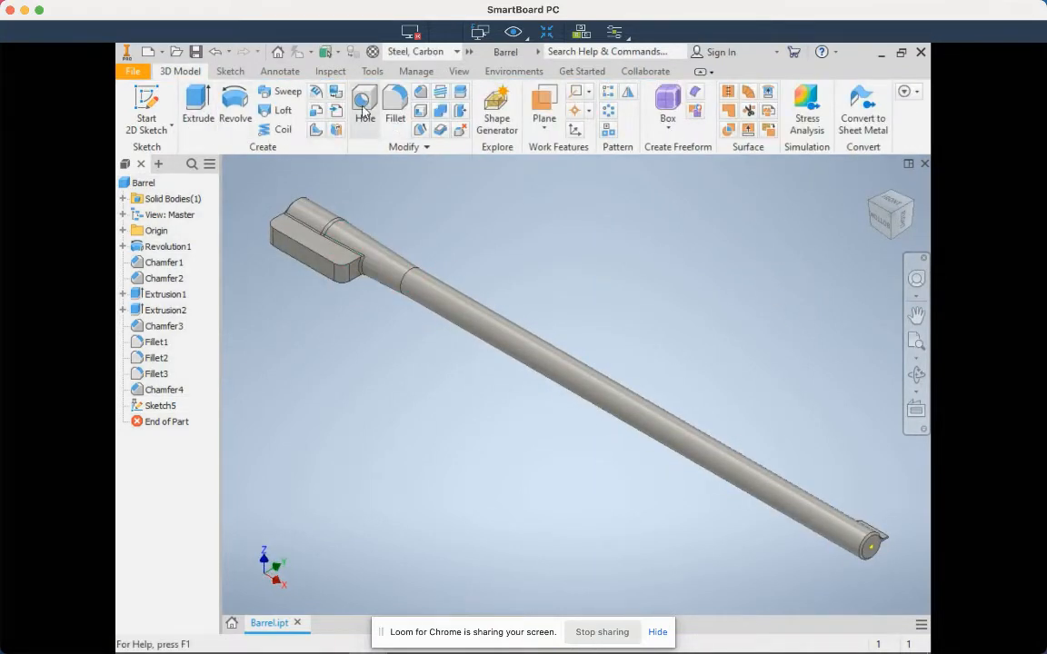
- Start a countersunk hole at the end face's centre point and compare its settings with the test specifications
click(363, 109)
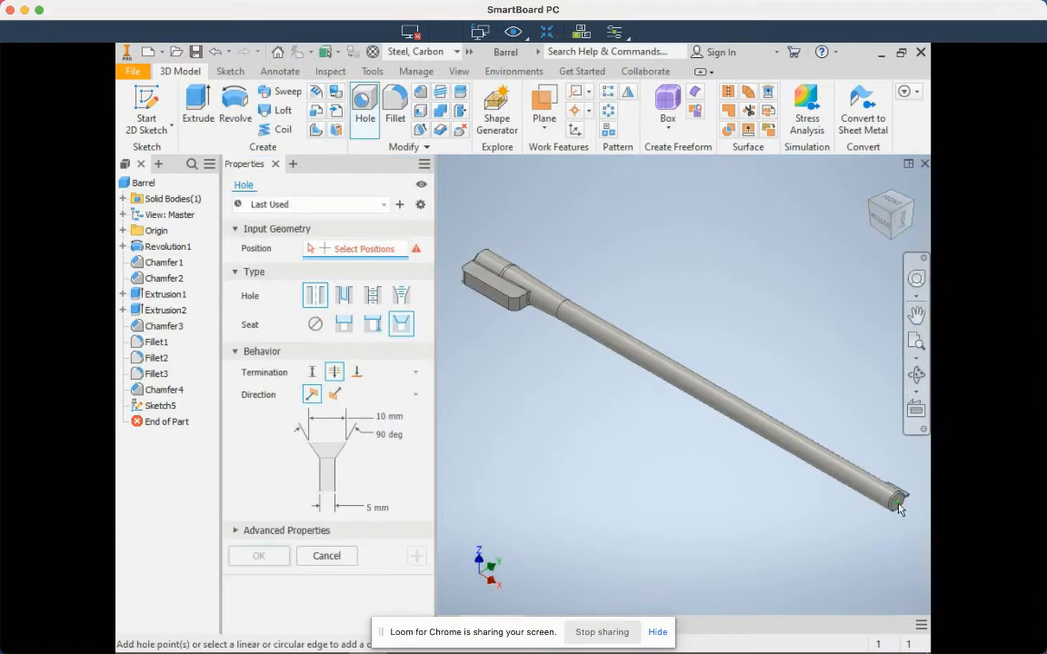
click(898, 505)
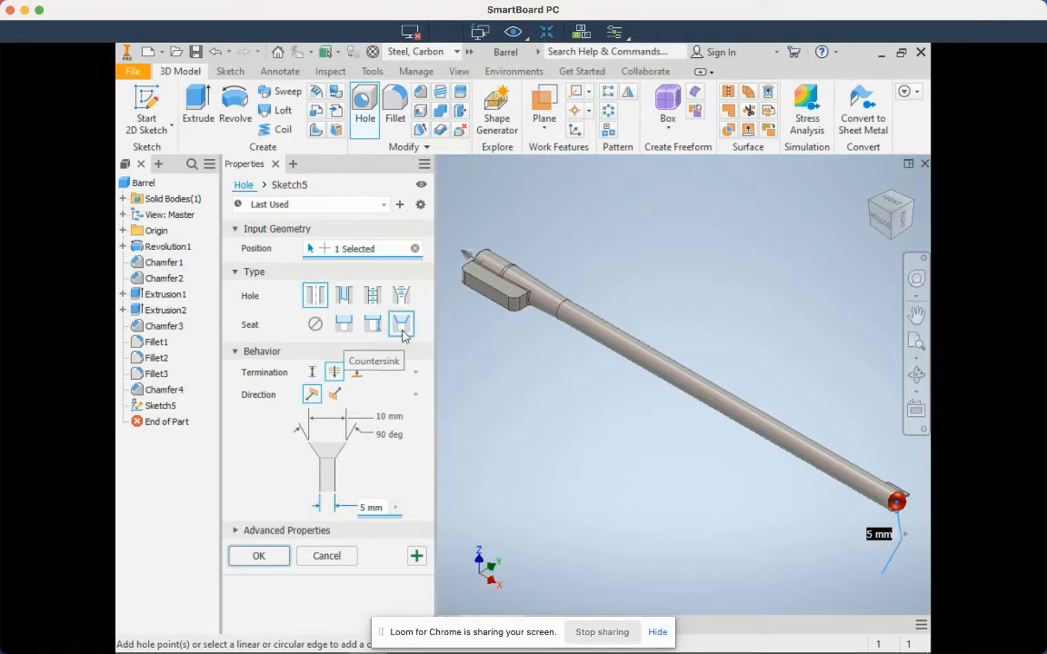
click(902, 218)
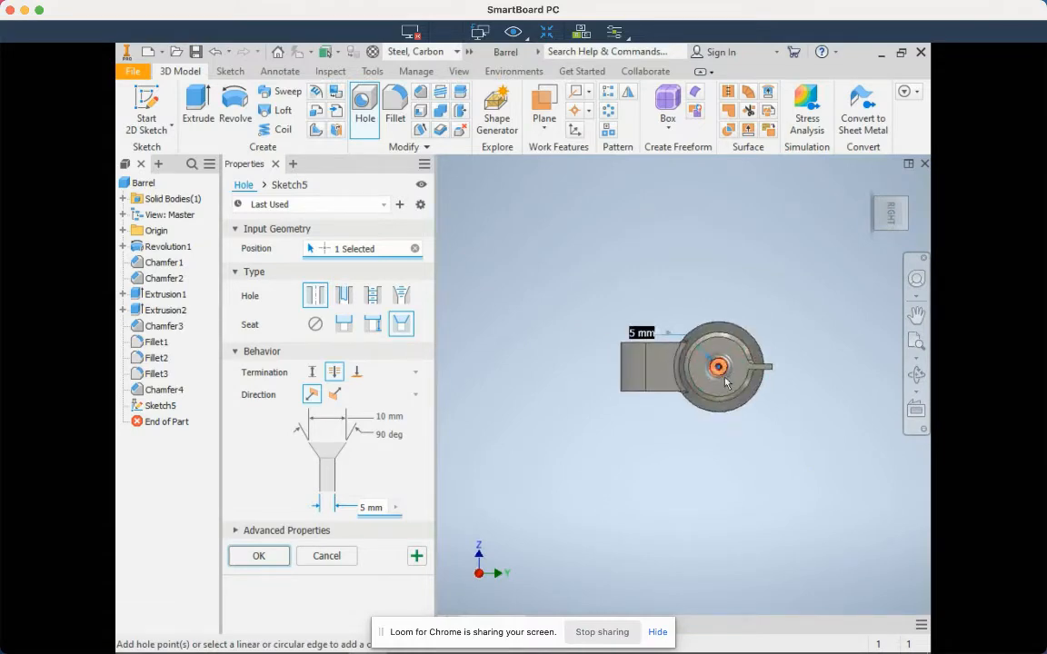
key(alt+Tab)
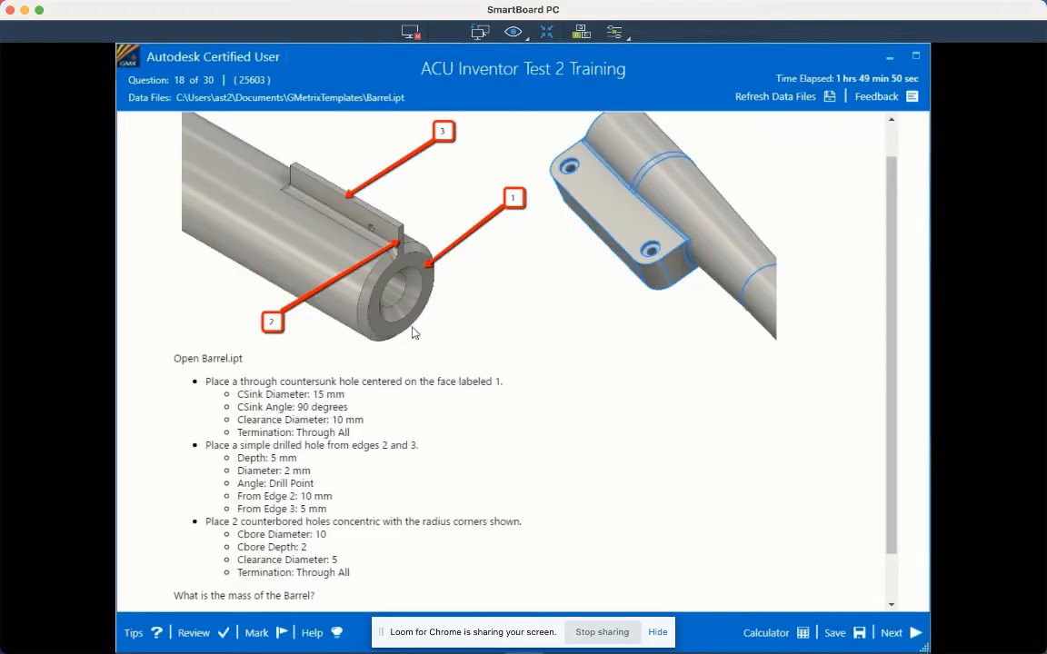
key(alt+Tab)
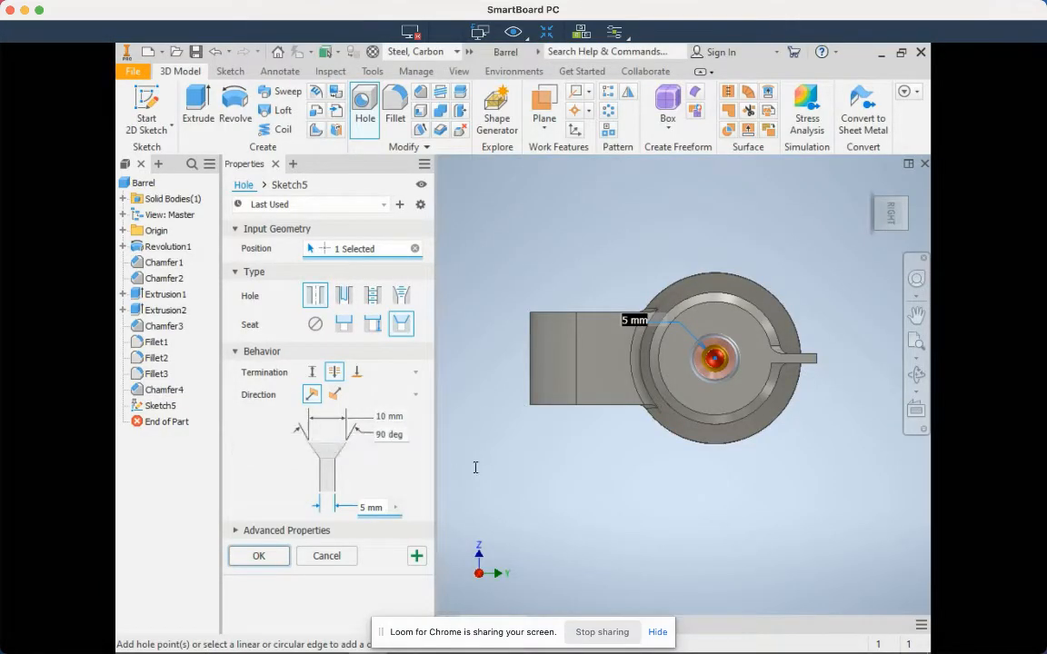
key(alt+Tab)
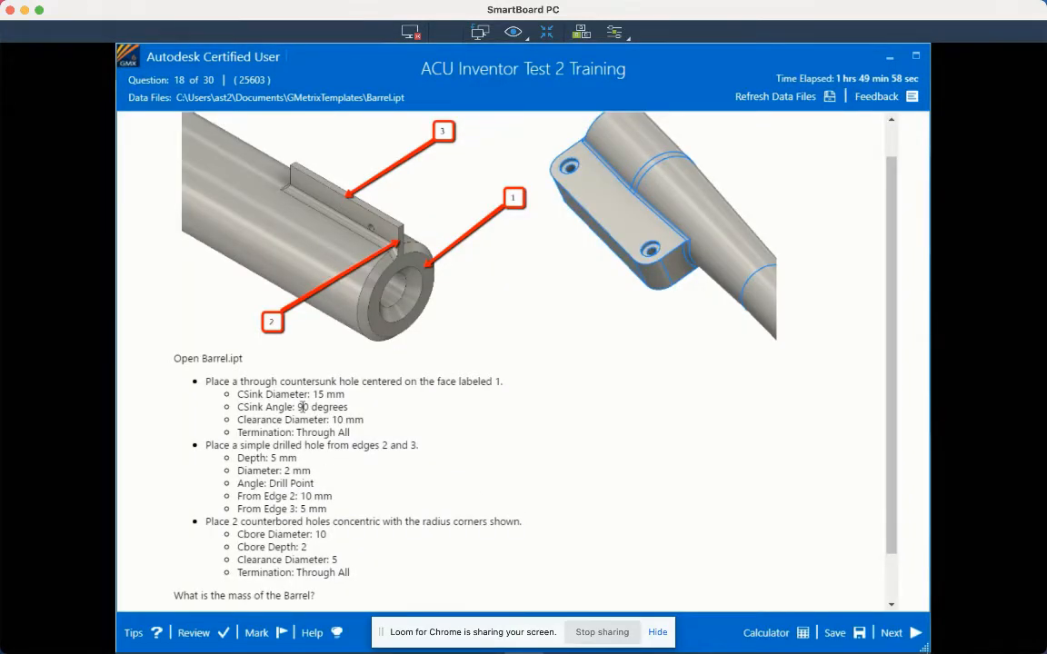
key(alt+Tab)
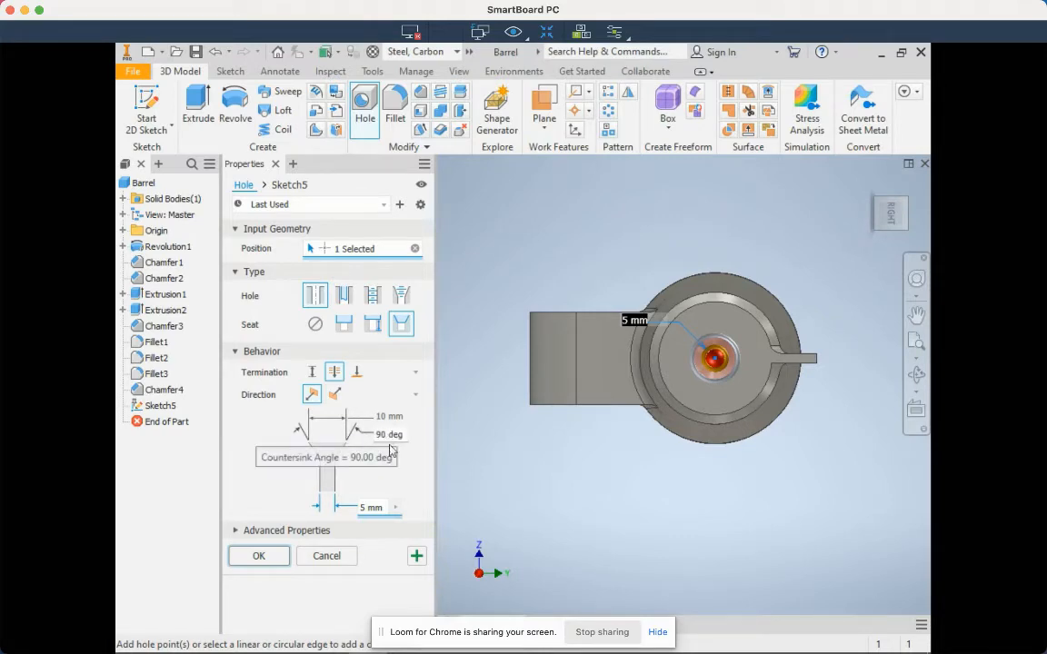
key(alt+Tab)
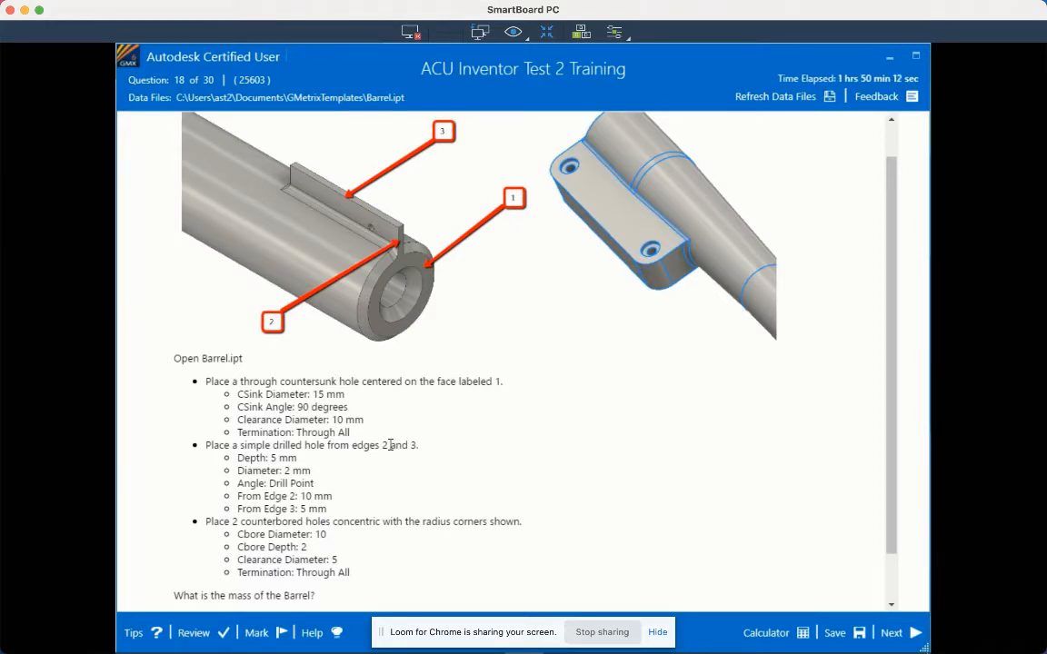
key(alt+Tab)
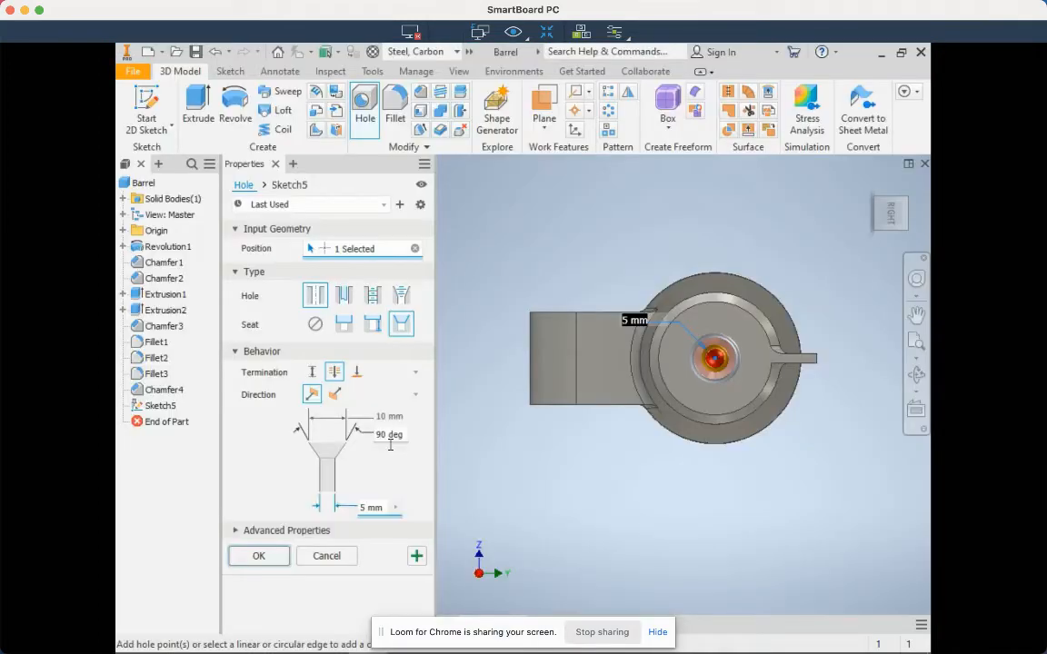
- Set the countersunk hole's clearance diameter to 10 mm
click(361, 509)
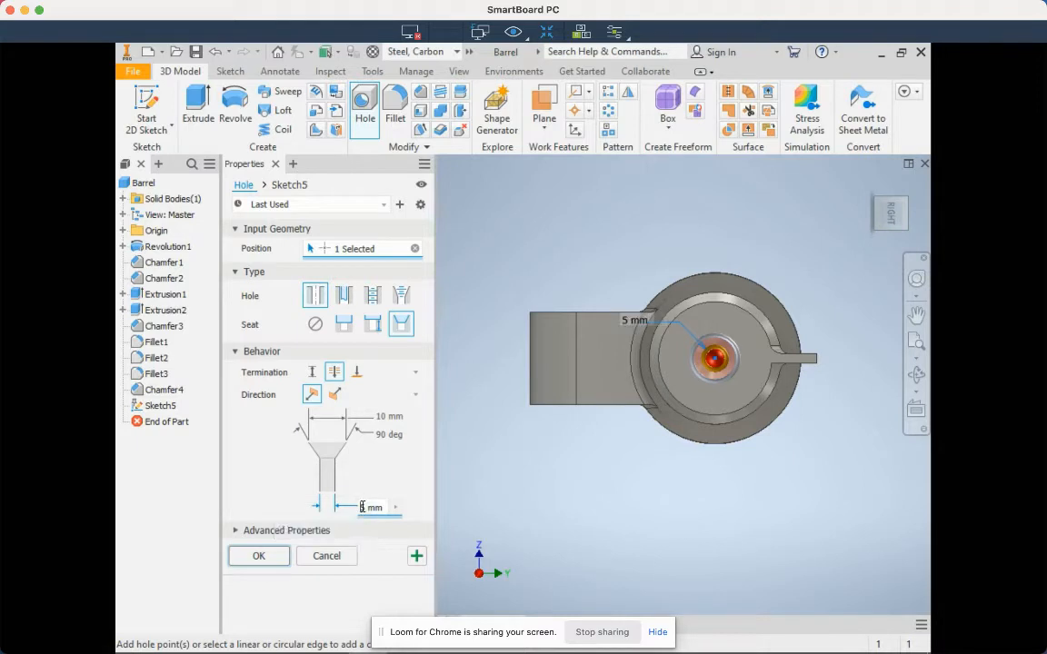
text(1)
key(BackSpace)
text(0)
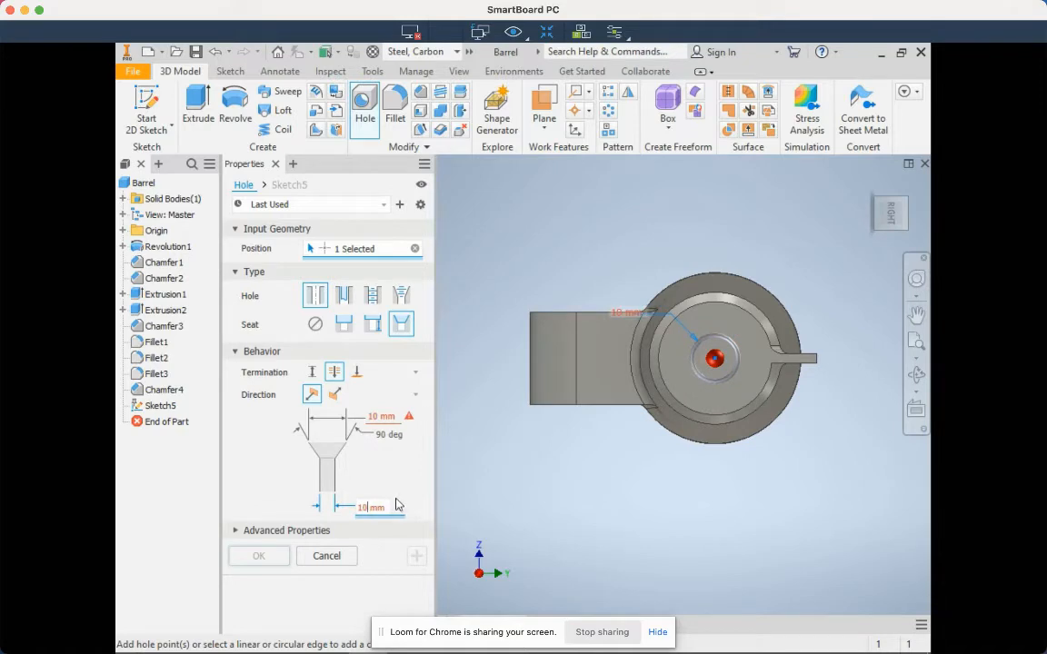
mouse_move(403, 511)
key(Tab)
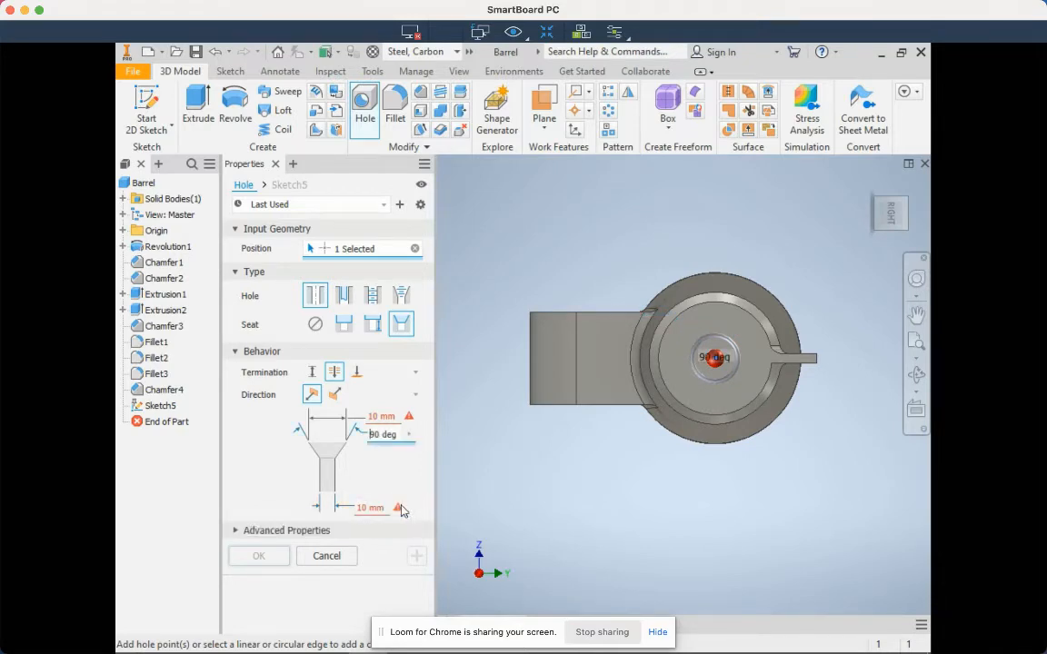
- Set the countersink diameter to 15 mm, check the 90-degree Through All settings against the specifications, and create the hole
key(alt+Tab)
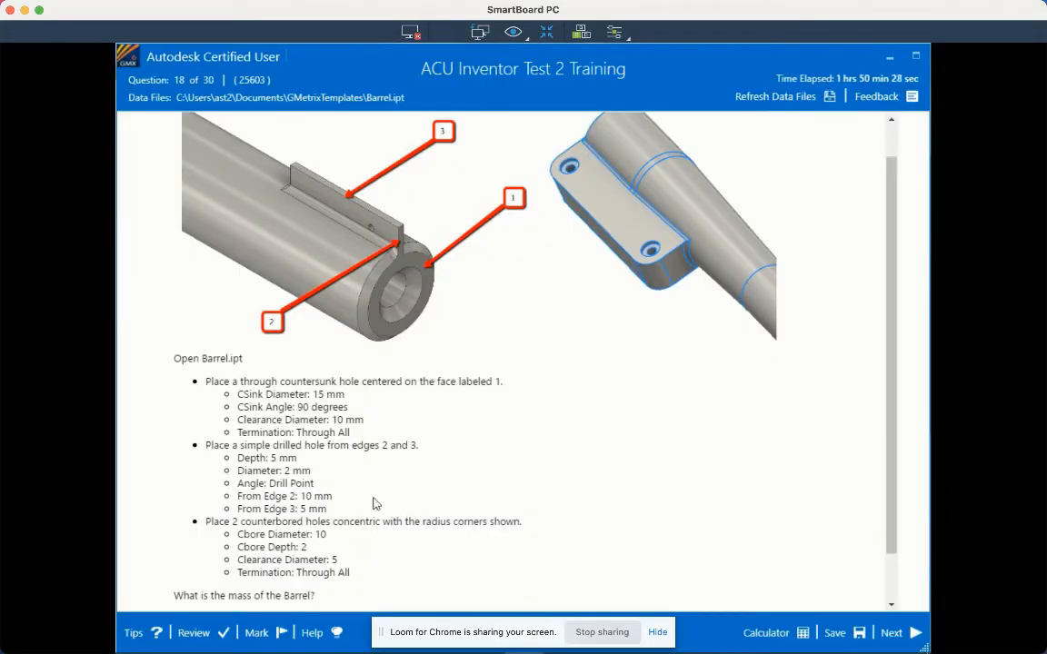
key(alt+Tab)
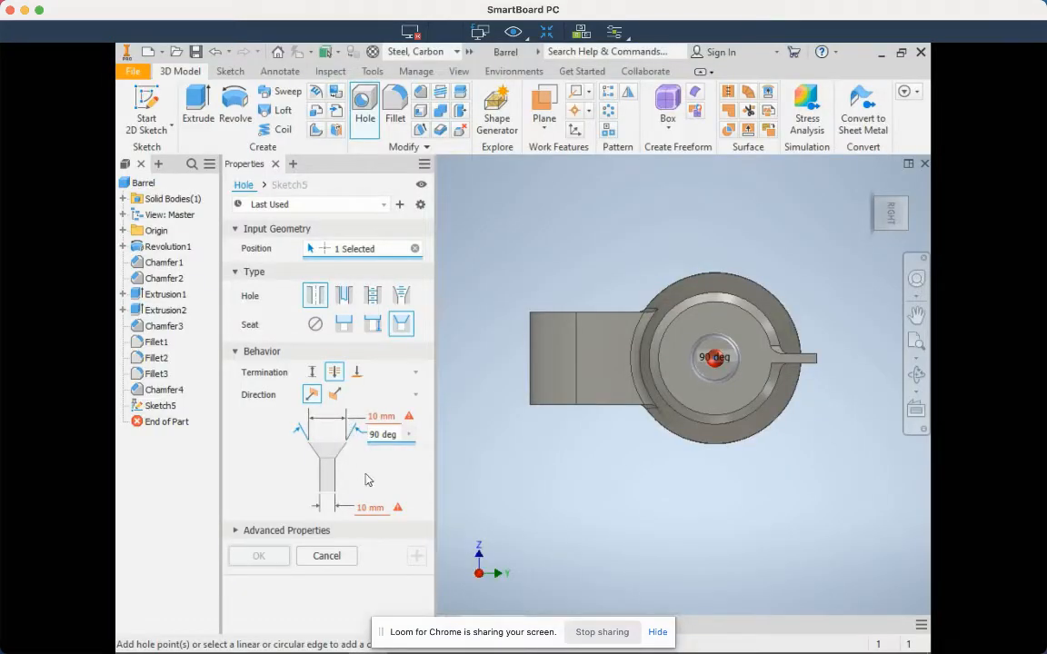
click(376, 416)
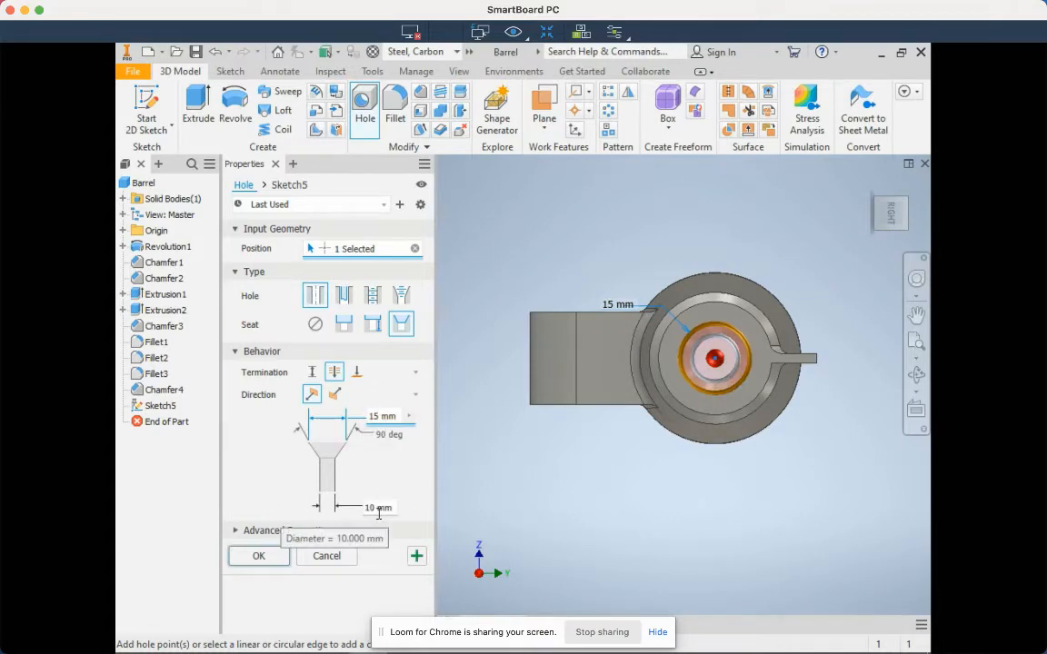
key(alt+Tab)
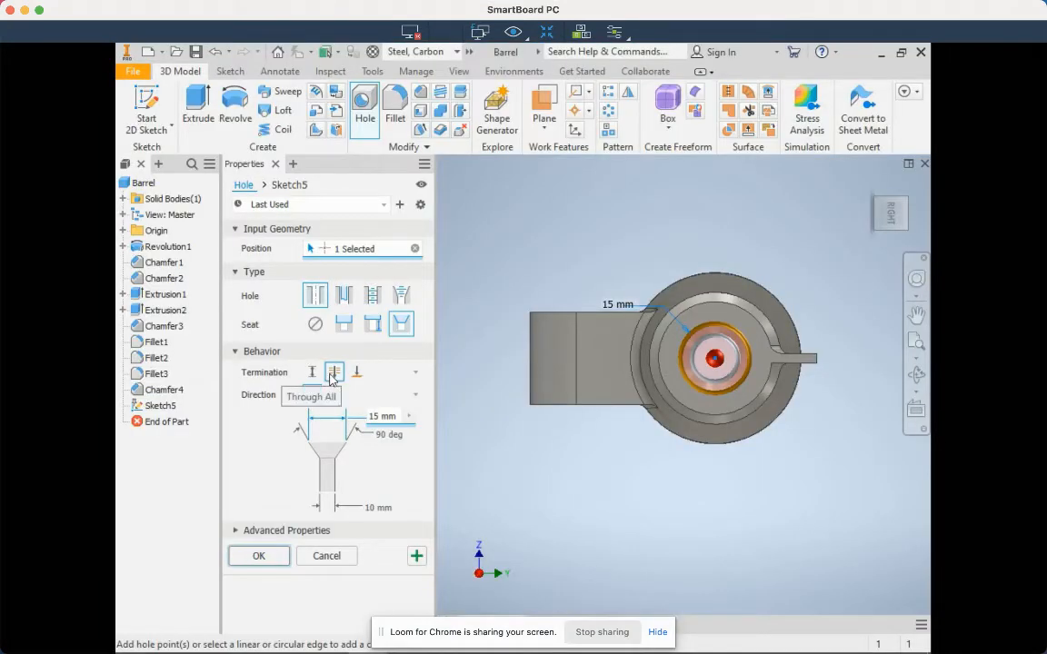
click(258, 556)
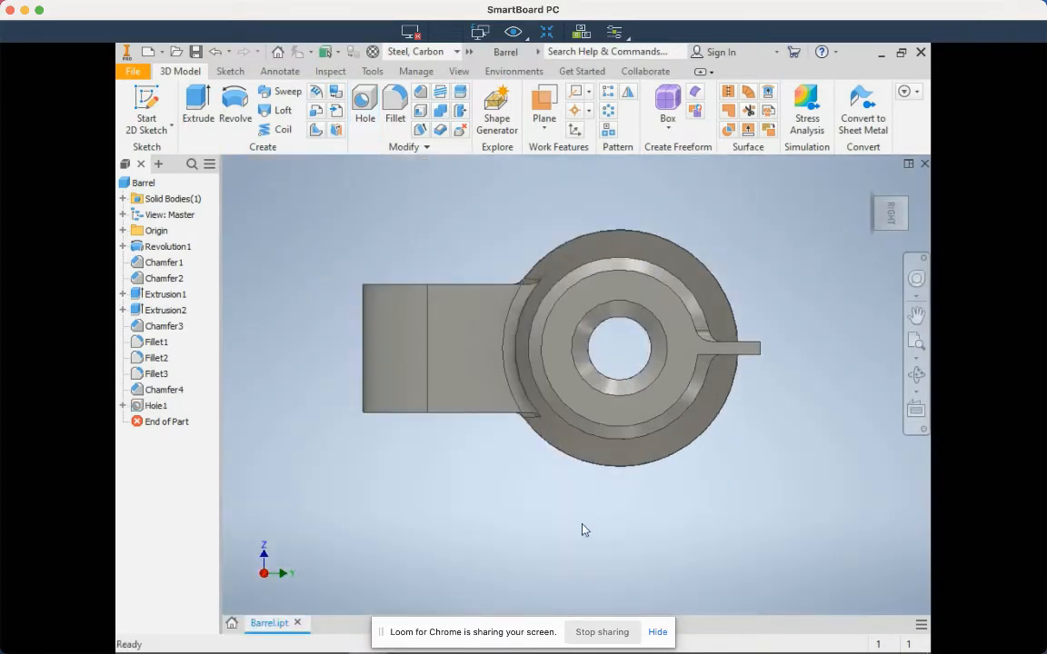
- Start a sketch on the flat side face of the thin fin near the countersunk end, and consult the test's drilled-hole specifications
click(871, 184)
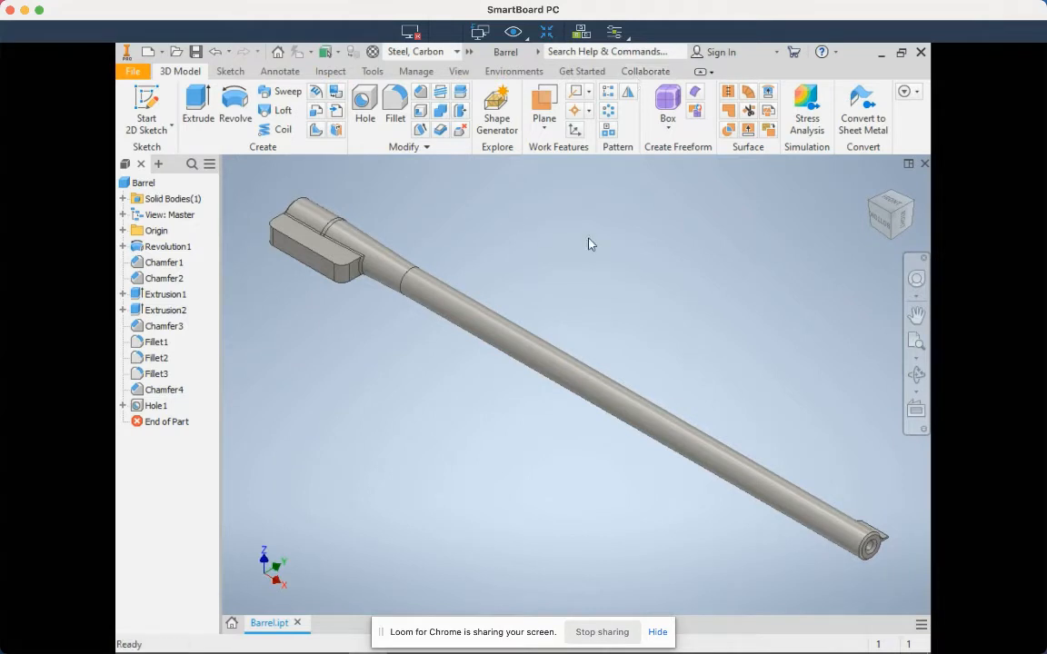
shift+middle_drag(800, 184, 846, 219)
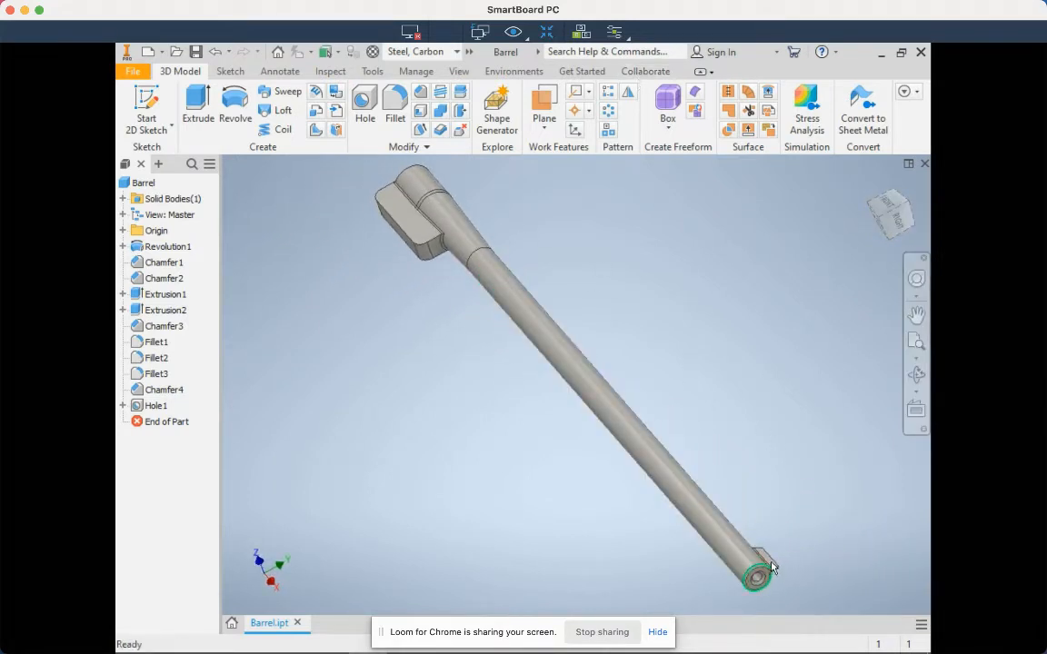
scroll(770, 568, down, 5)
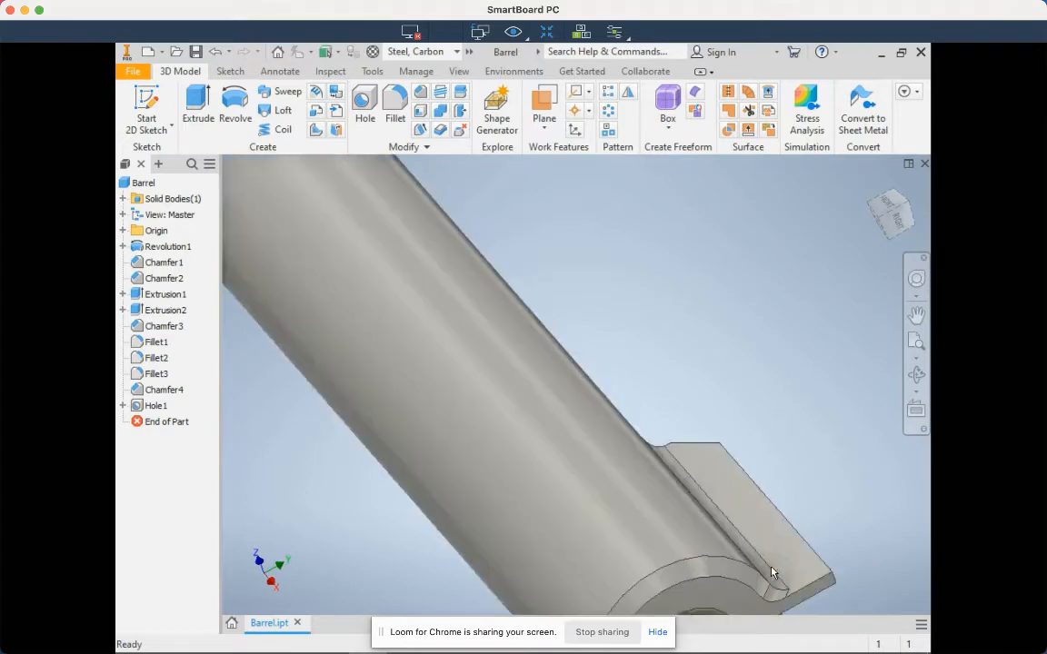
click(784, 530)
click(872, 513)
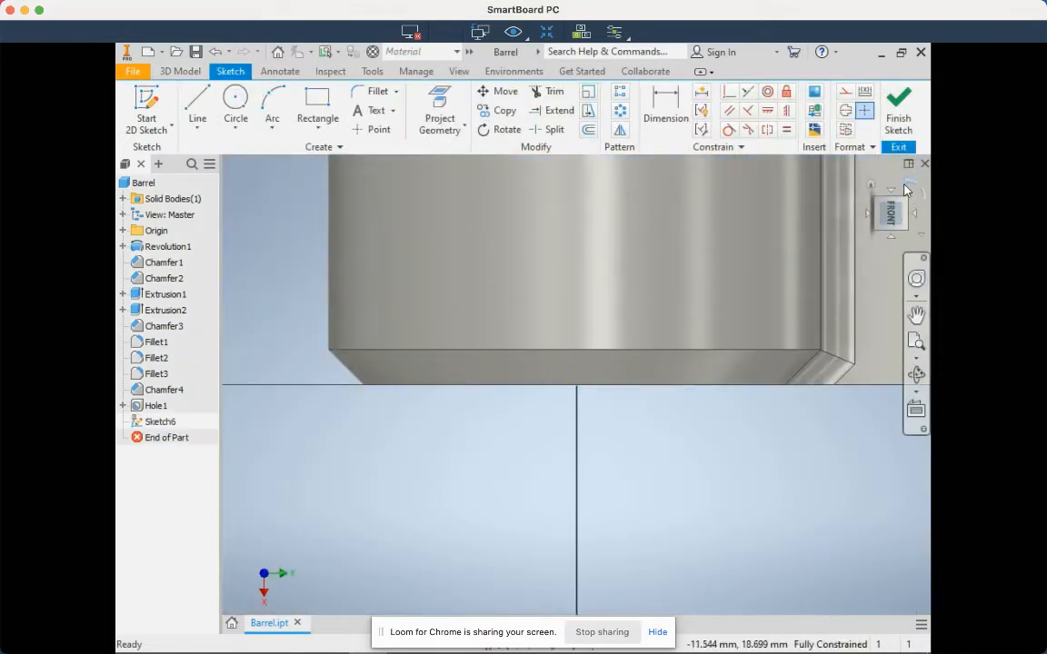
click(891, 215)
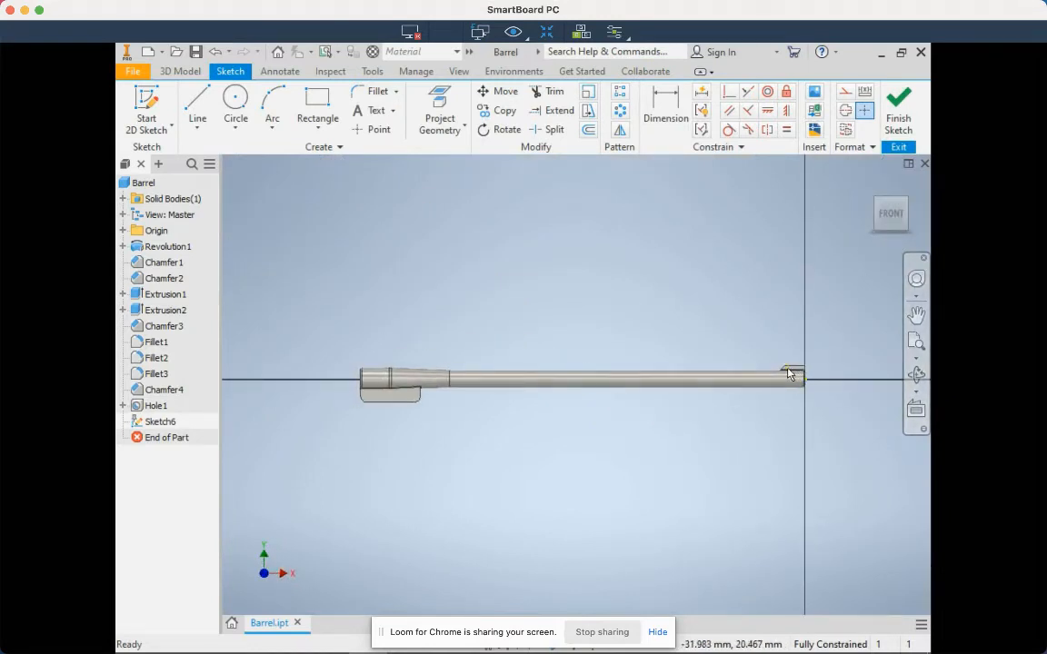
scroll(800, 376, down, 5)
click(917, 315)
drag(826, 374, 602, 357)
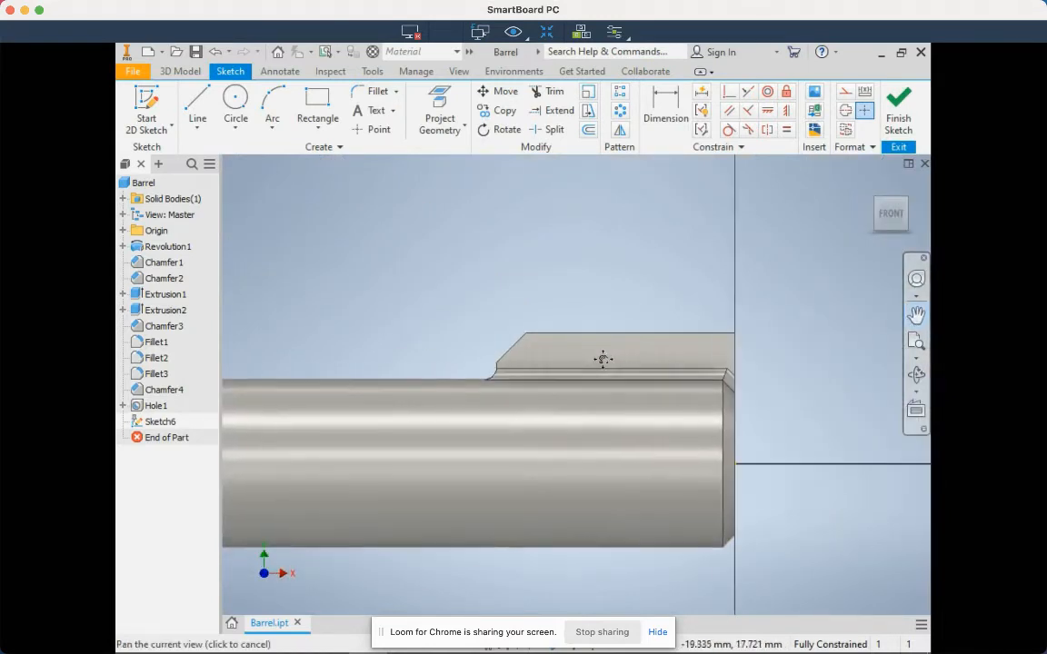
scroll(636, 364, down, 3)
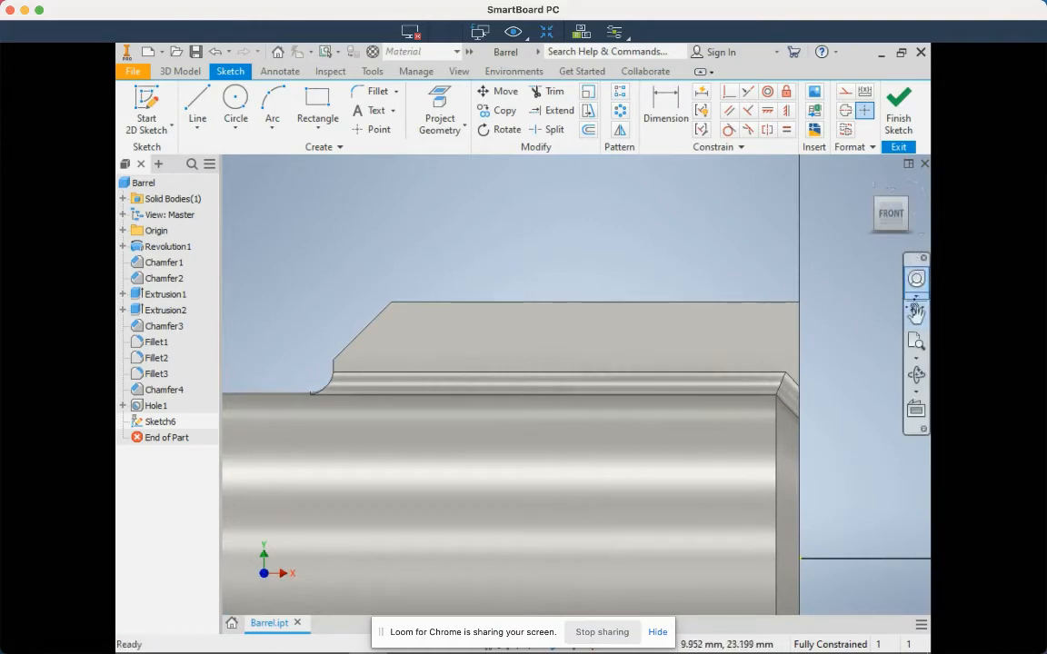
click(915, 314)
key(alt+Tab)
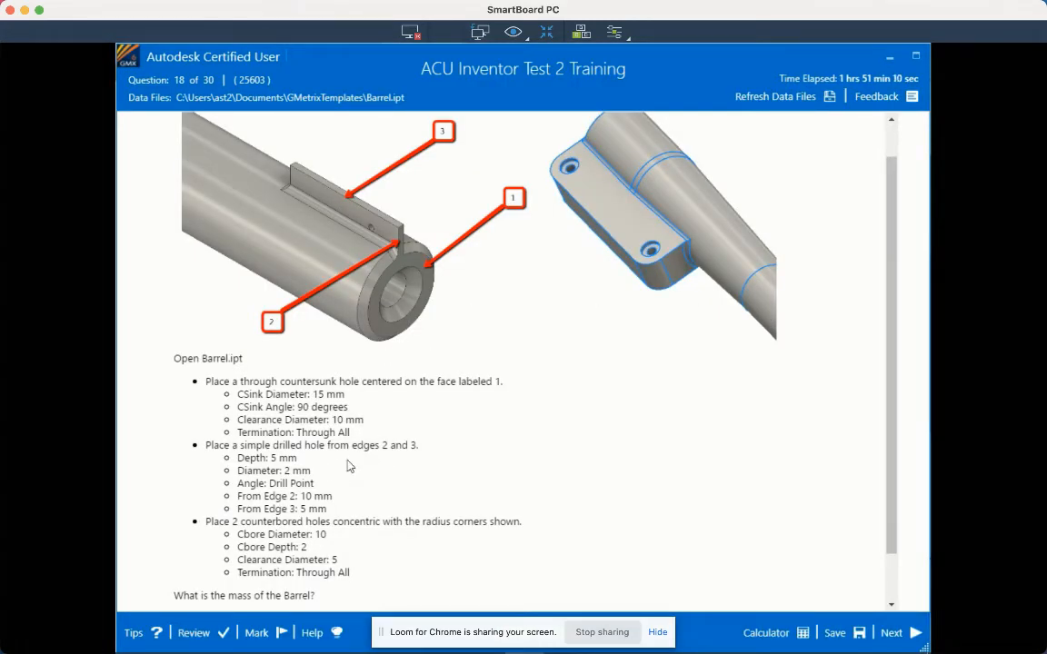
- Place a sketch point on the fin's side face and dimension it 10 mm from the fin's vertical end edge
key(alt+Tab)
click(372, 129)
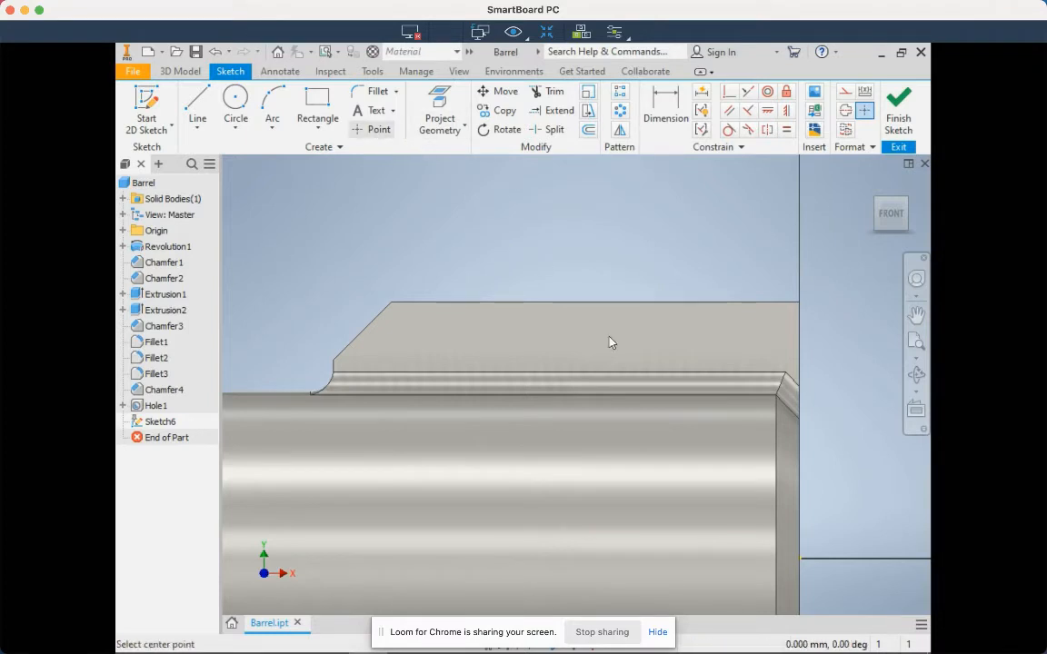
click(718, 348)
click(671, 120)
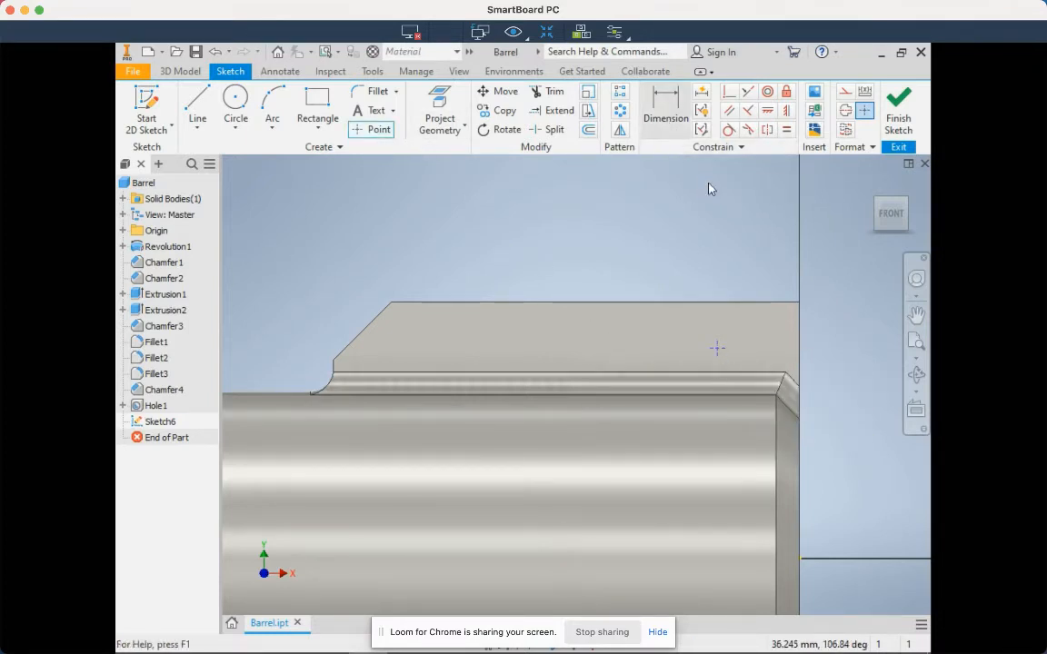
key(alt+Tab)
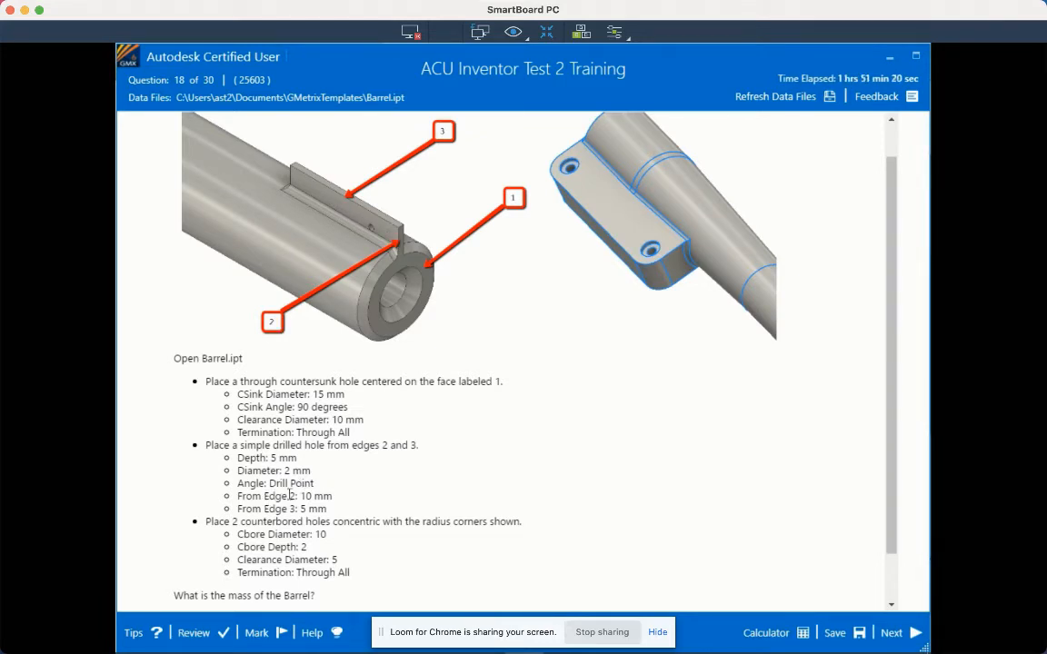
key(alt+Tab)
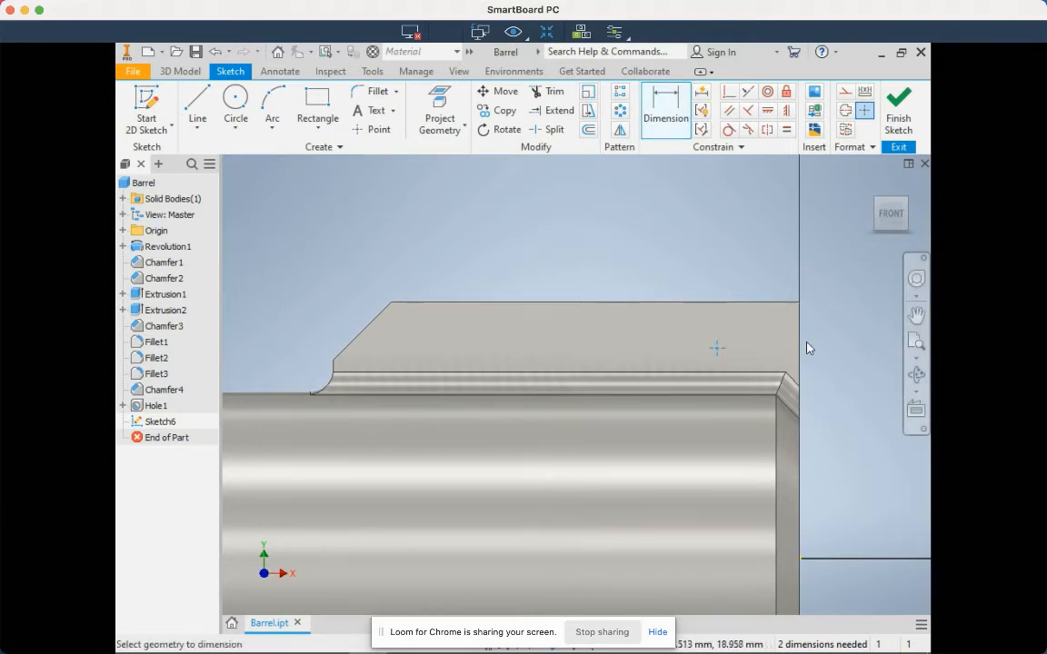
click(799, 348)
click(718, 348)
click(779, 353)
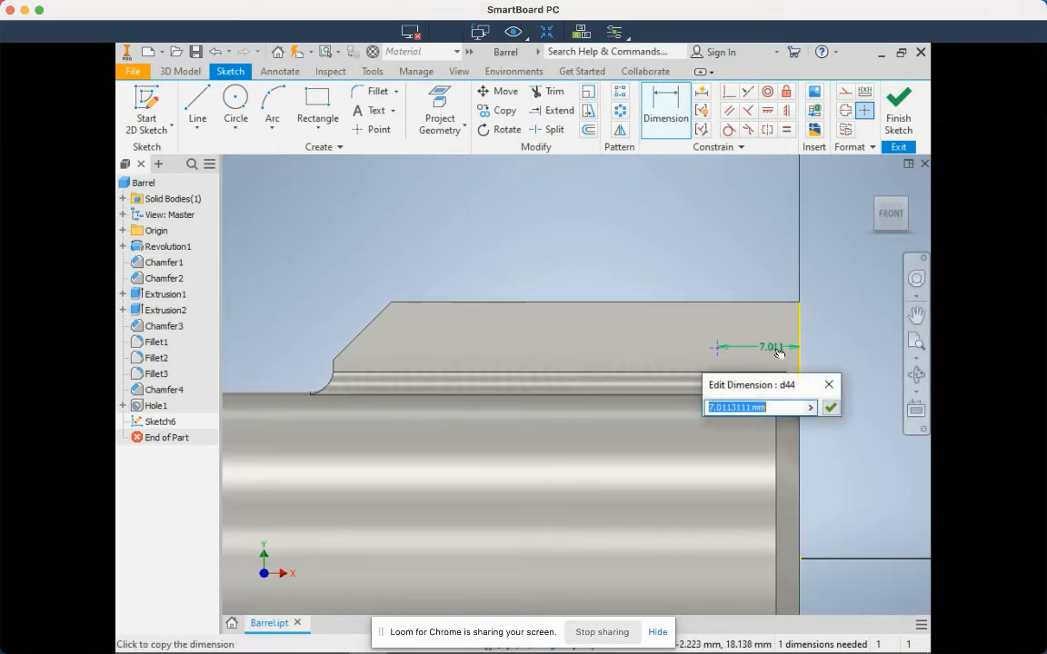
text(10)
key(Return)
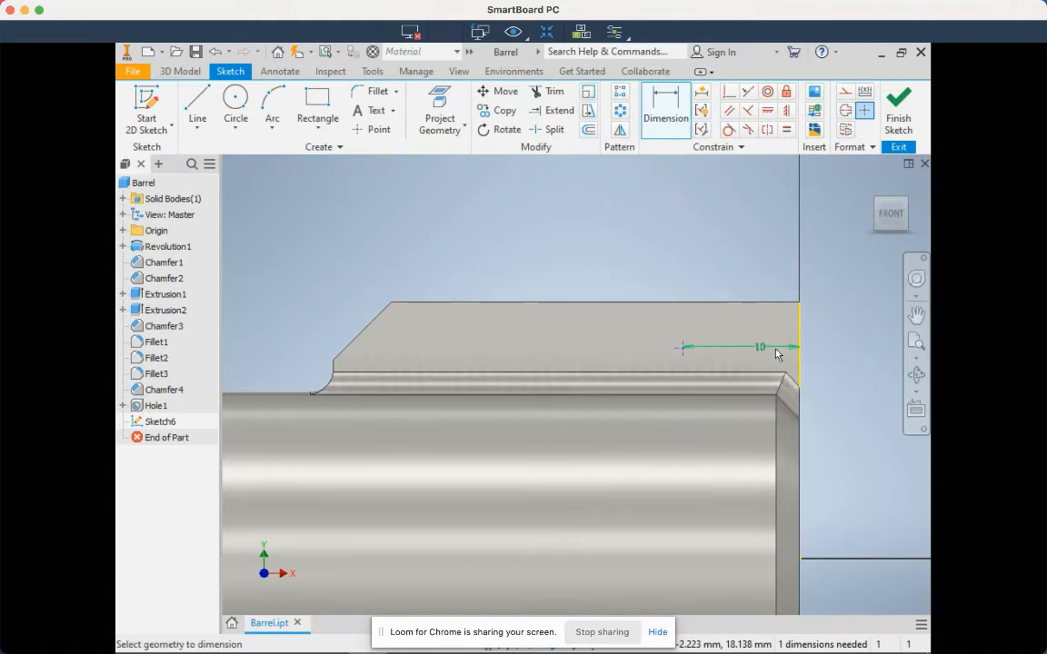
- Dimension the sketch point 5 mm below the fin's long upper edge
key(alt+Tab)
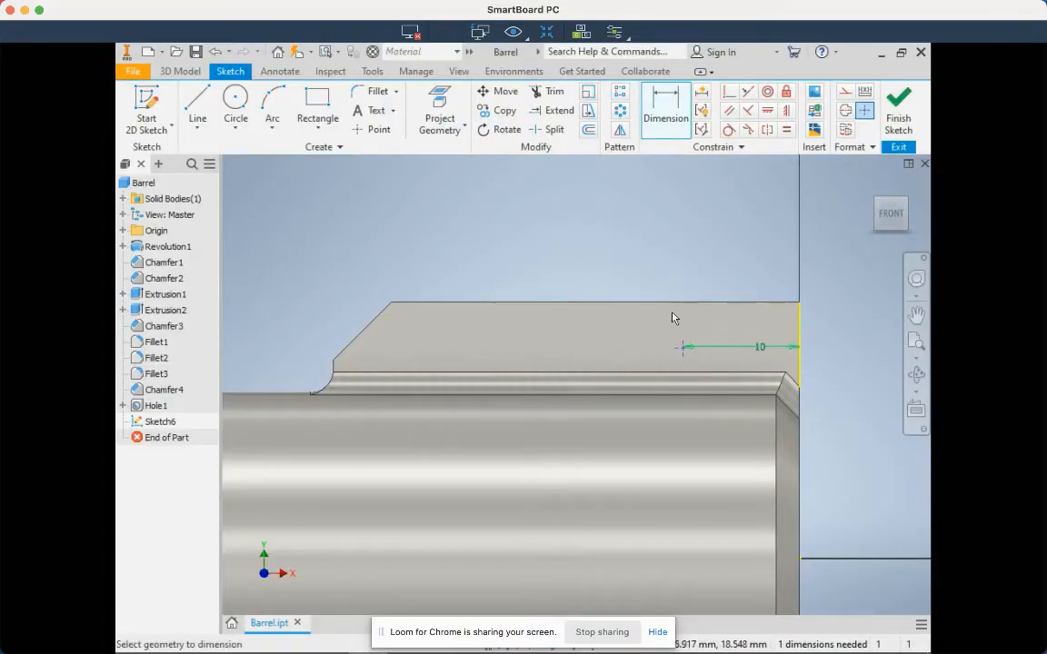
click(683, 347)
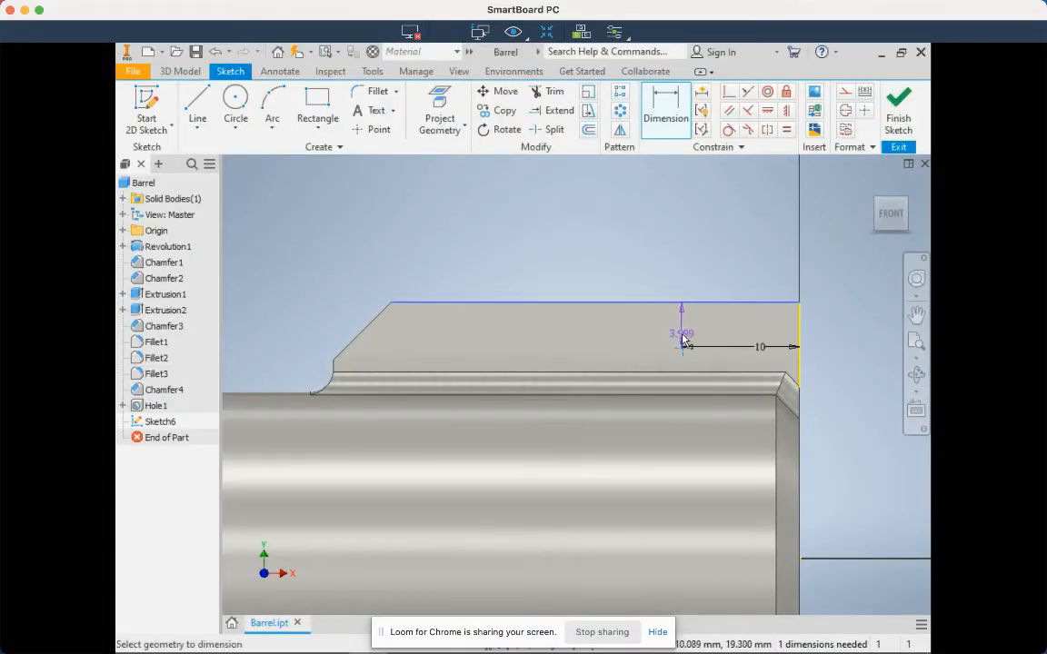
click(683, 335)
text(5)
key(Return)
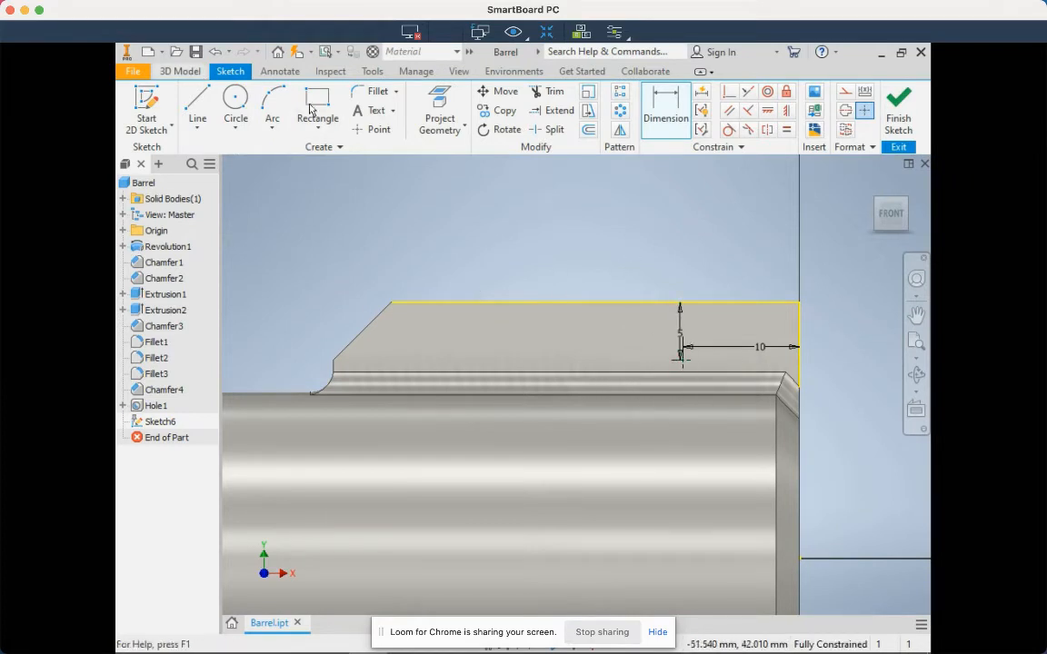
- Start a simple hole with no seat at the fin's sketch point and consult the test's drilled-hole specifications
click(193, 72)
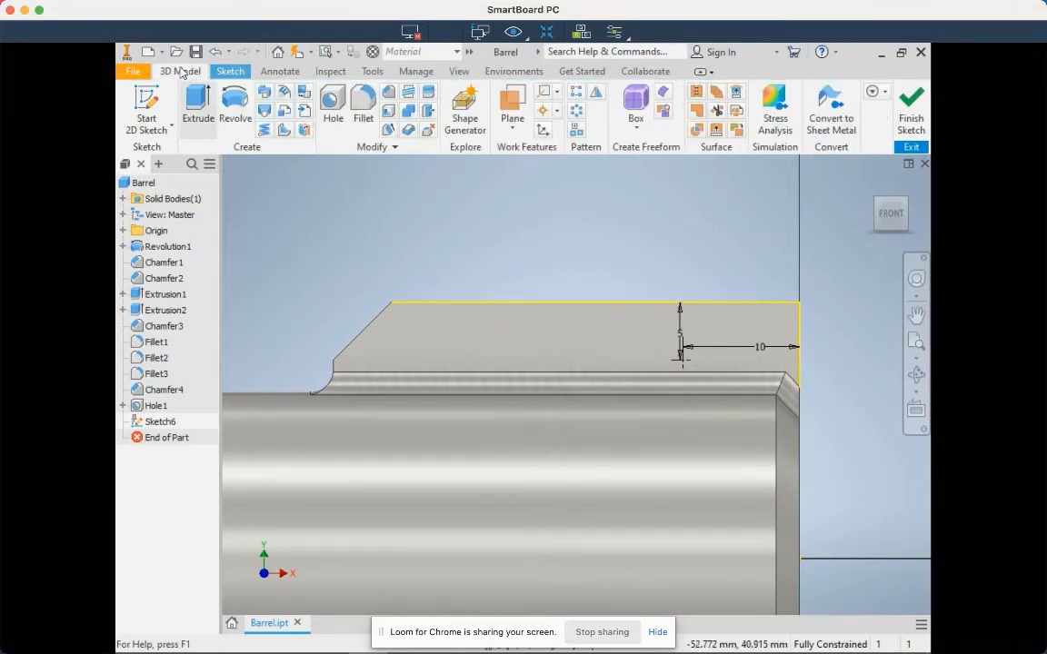
click(360, 107)
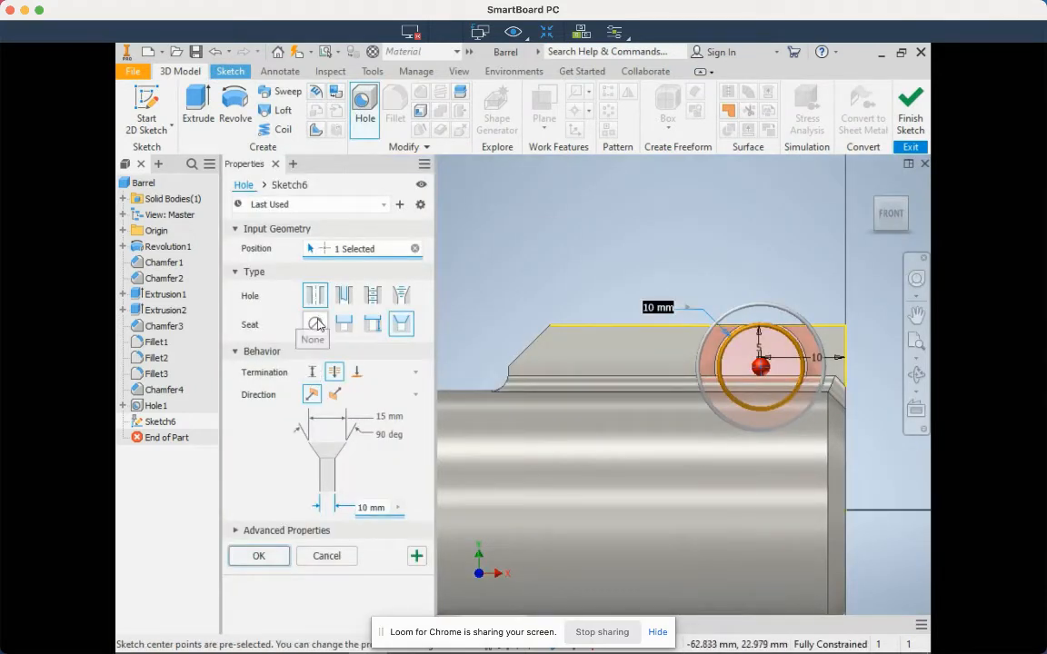
click(314, 323)
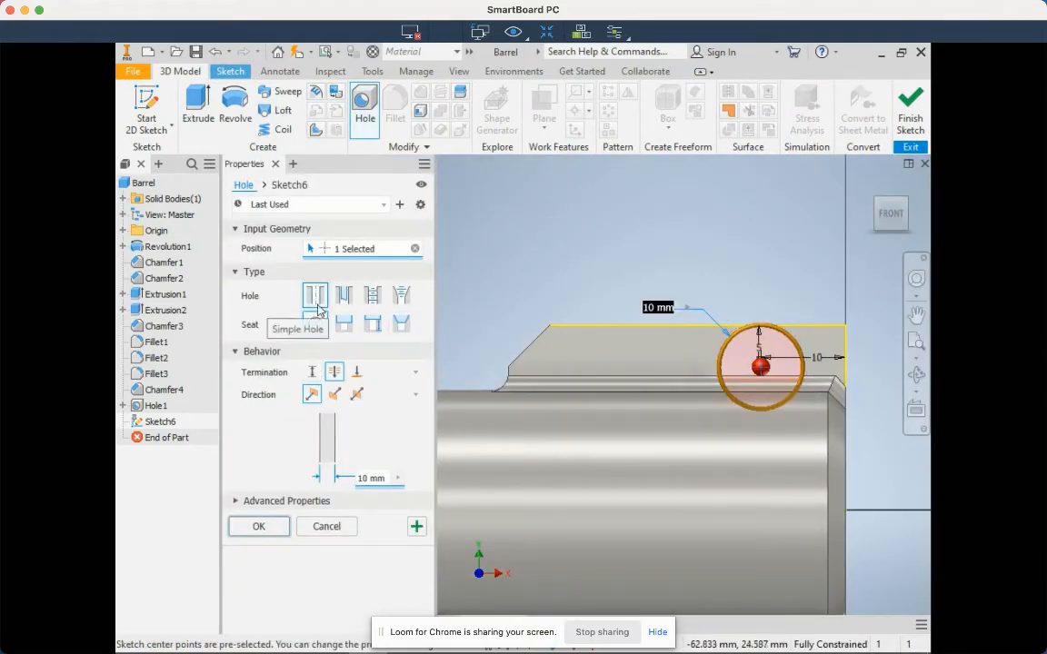
key(super+Tab)
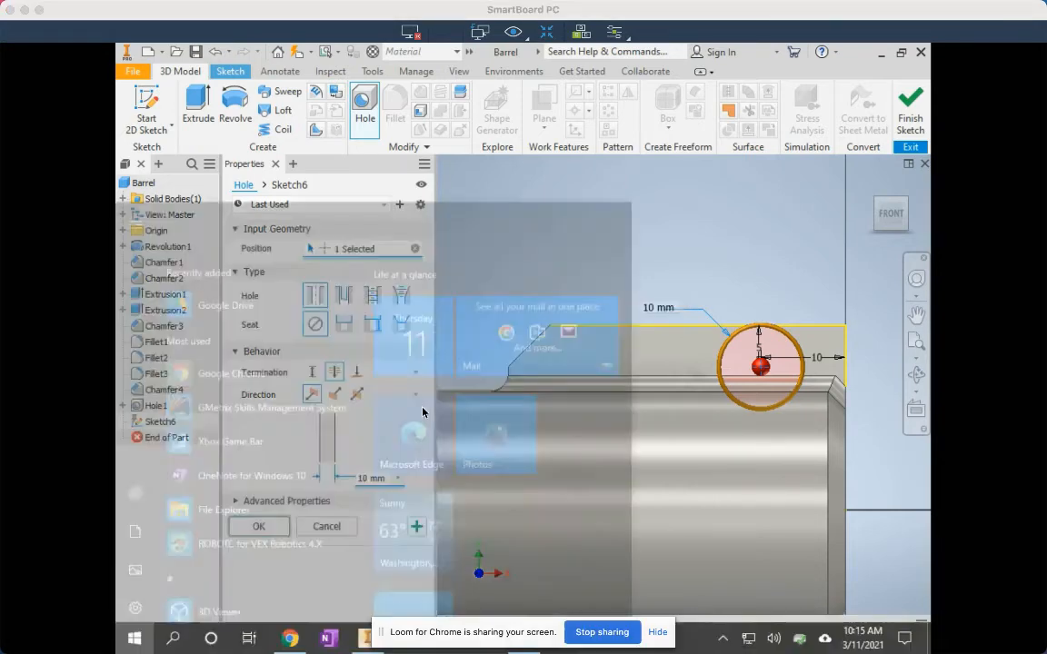
key(super+Tab)
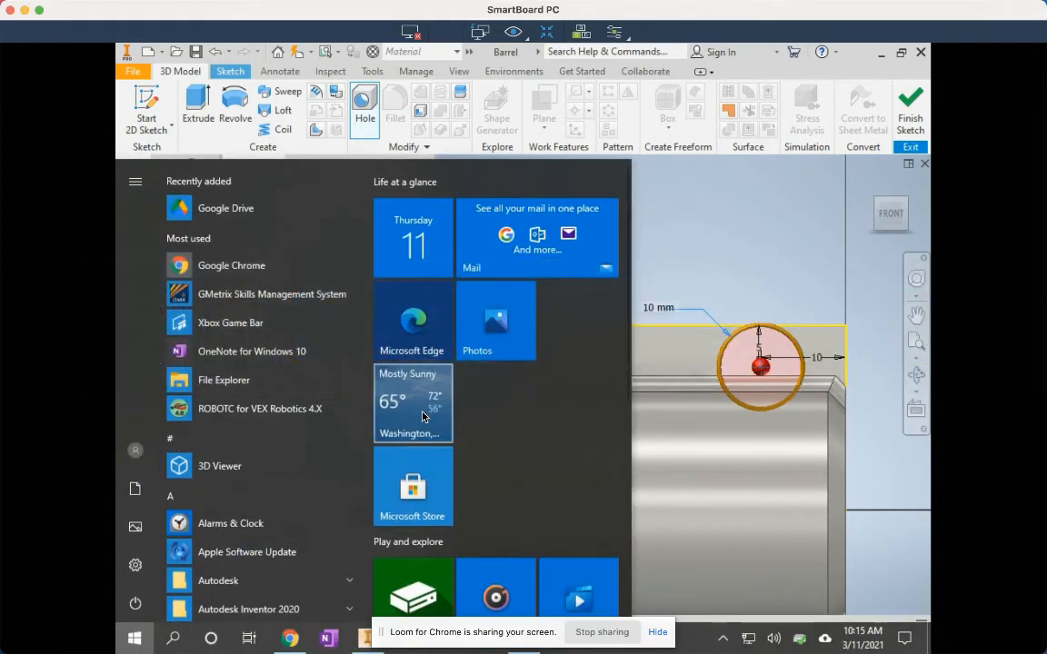
key(super)
key(alt+Tab)
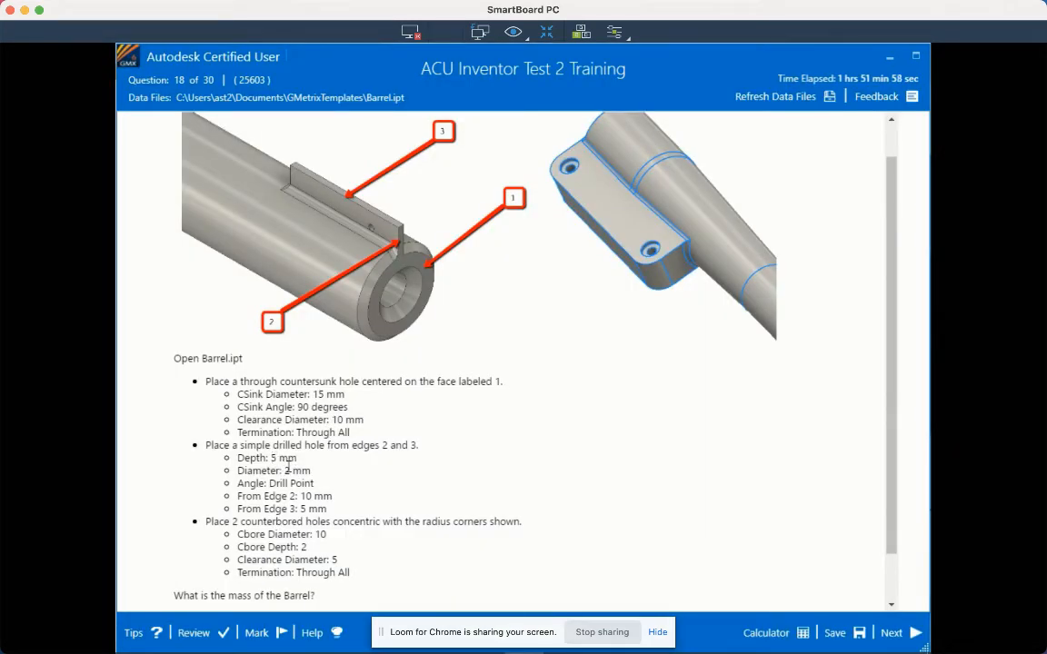
key(alt+Tab)
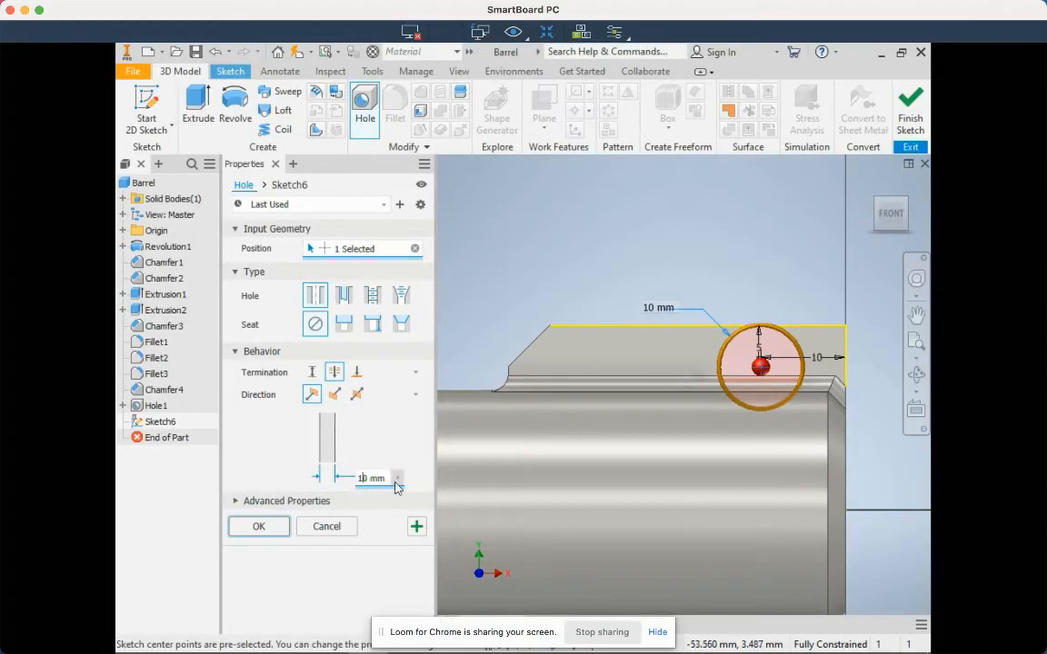
- Set the simple hole's diameter to 2 mm and recheck the test specifications
key(BackSpace)
key(BackSpace)
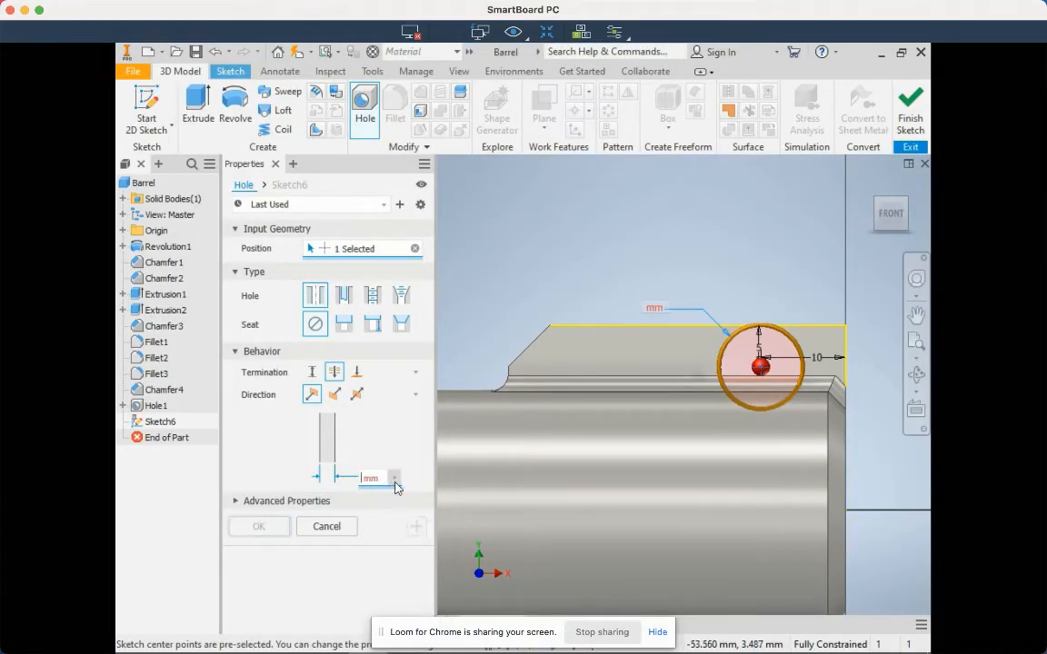
text(2)
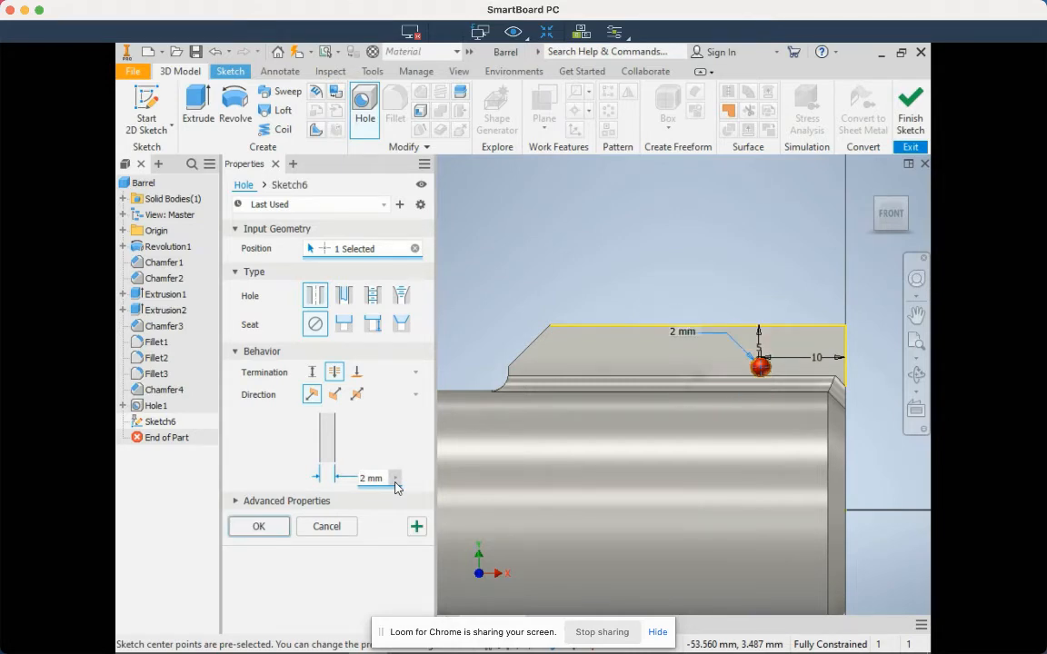
key(alt+Tab)
key(alt+Tab)
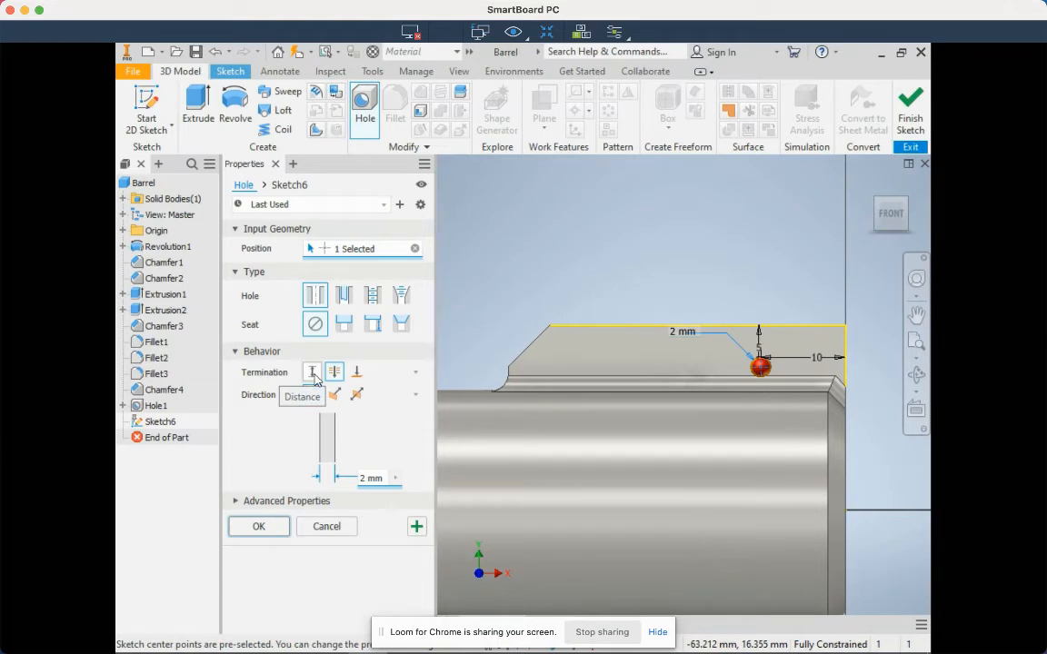
- Use Distance termination with a 5 mm depth and an angled drill point, check the specifications, and create the hole
click(313, 374)
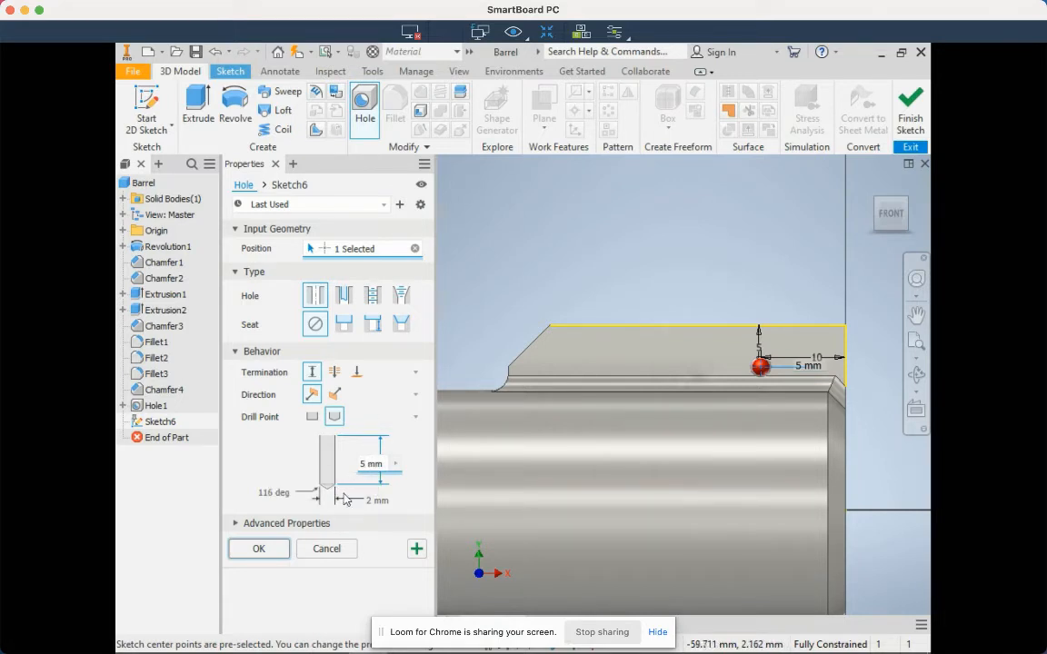
key(alt+Tab)
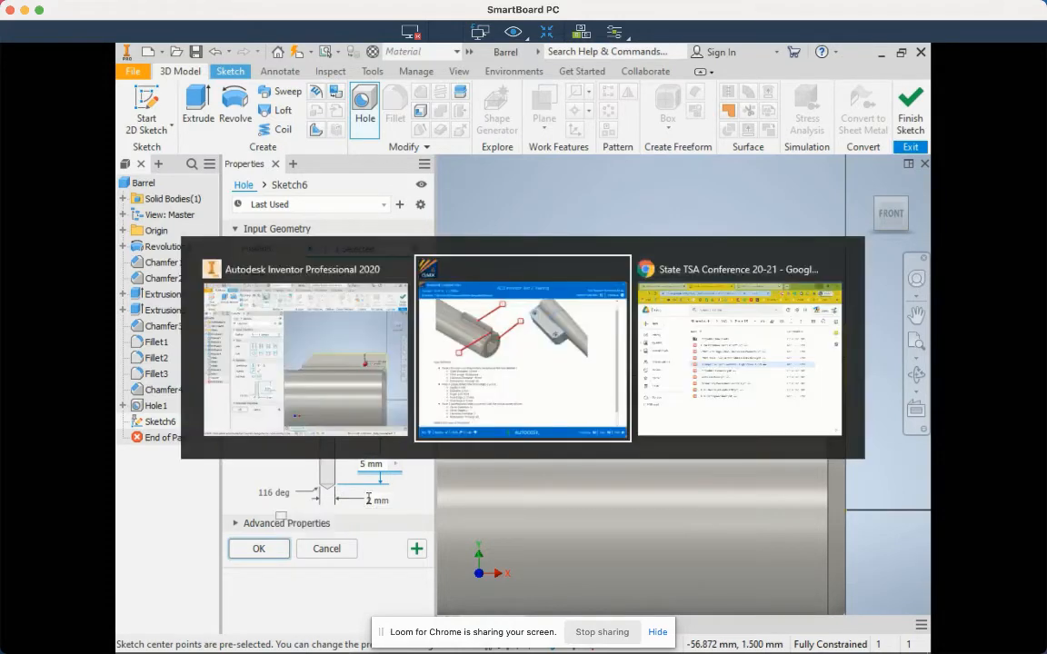
key(alt+Tab)
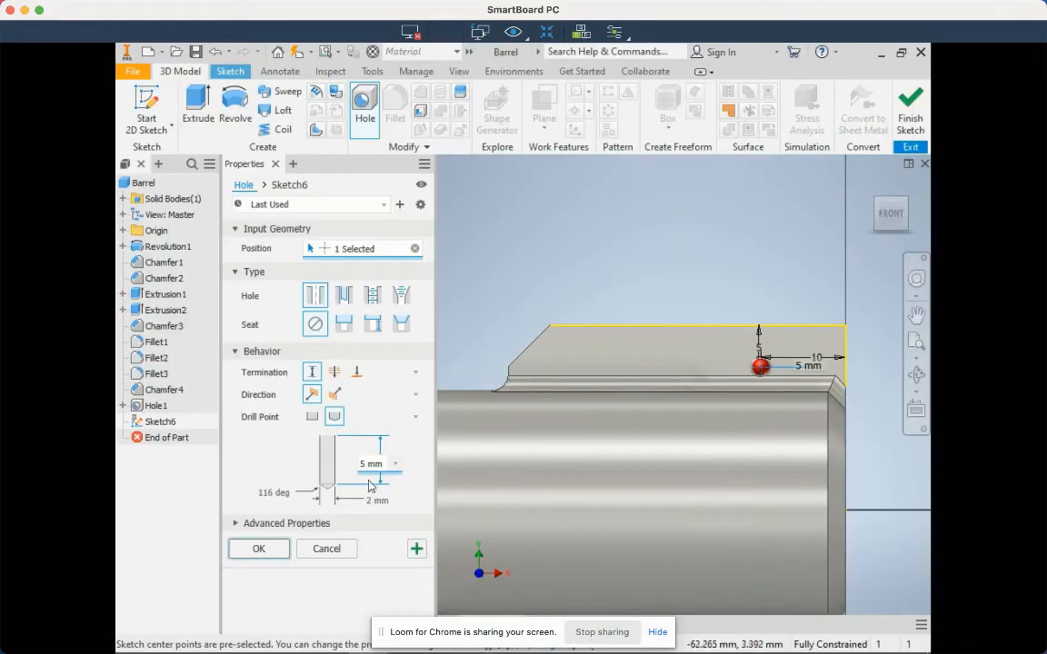
click(273, 551)
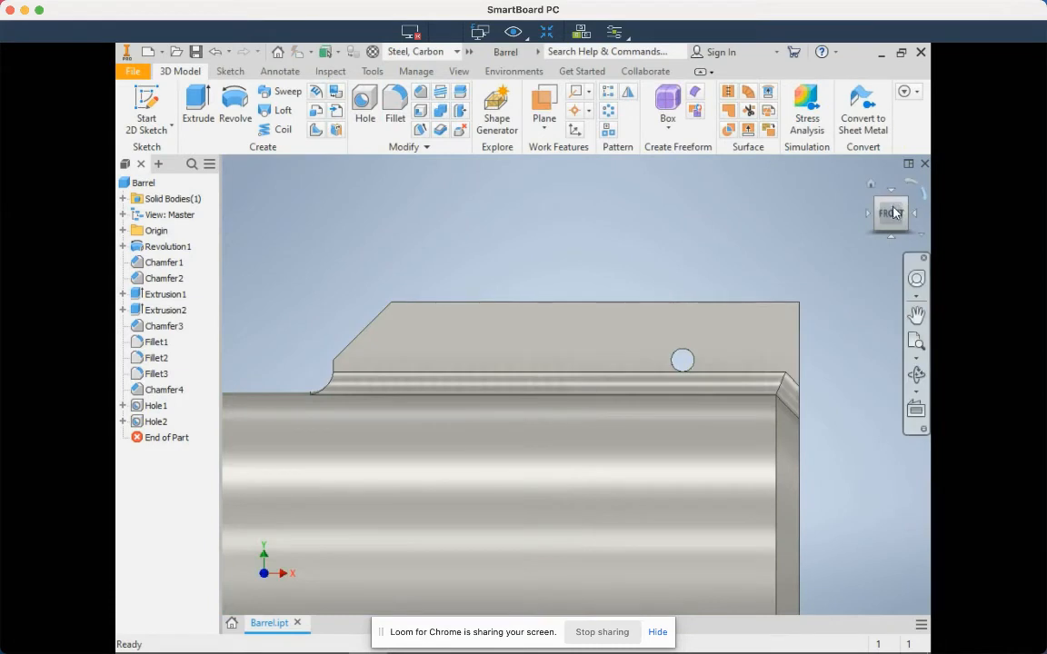
- Start a sketch on the flat side face of the rounded-corner block at the barrel's thick end
click(872, 187)
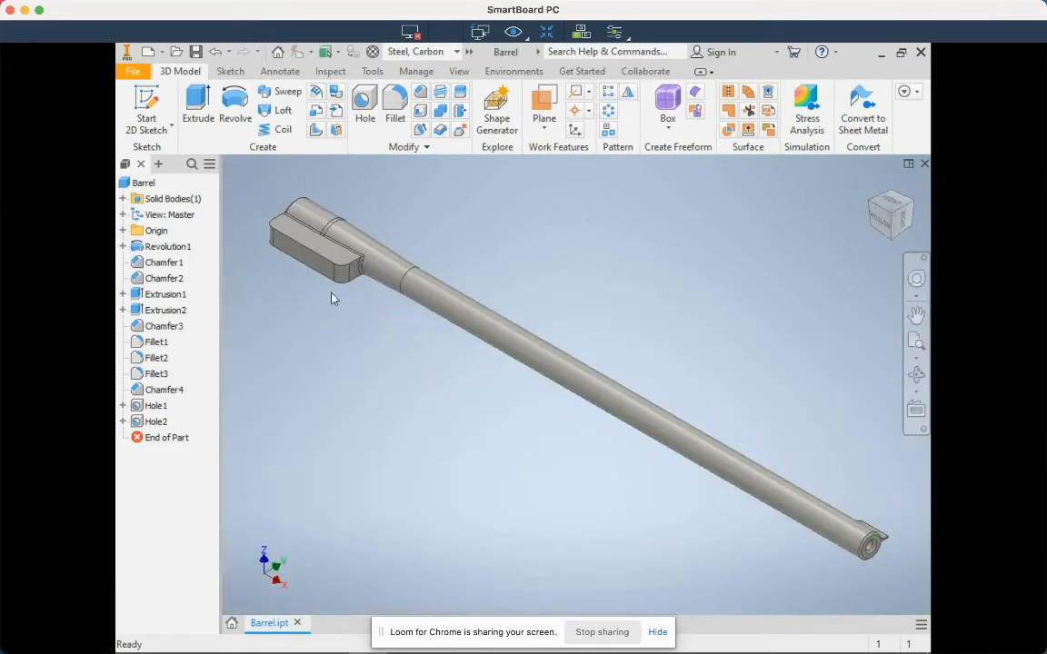
click(302, 241)
key(s)
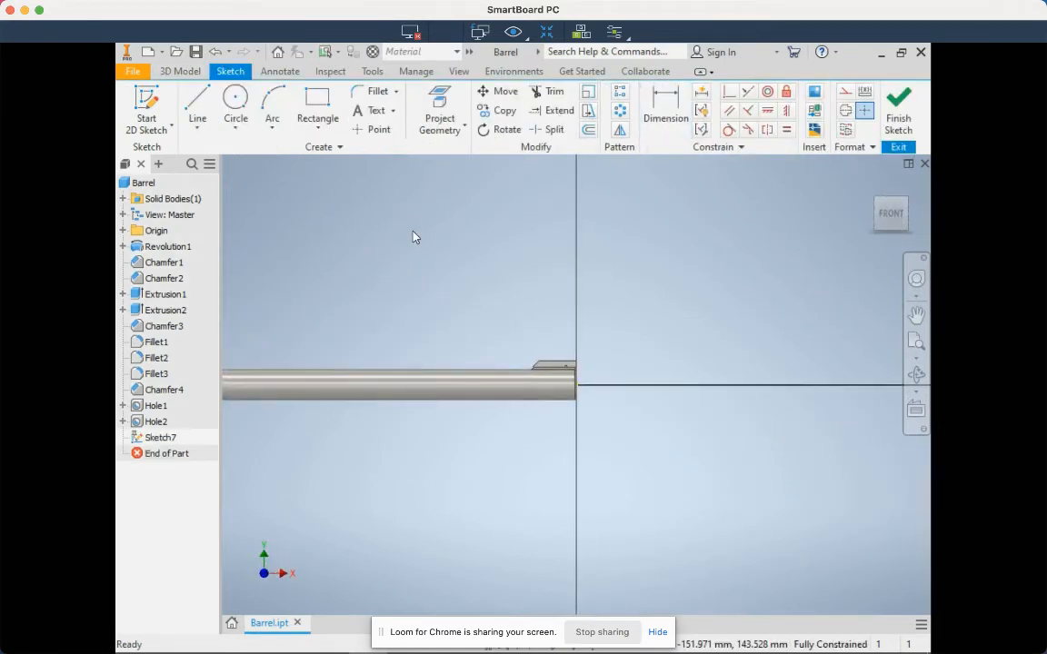
click(916, 314)
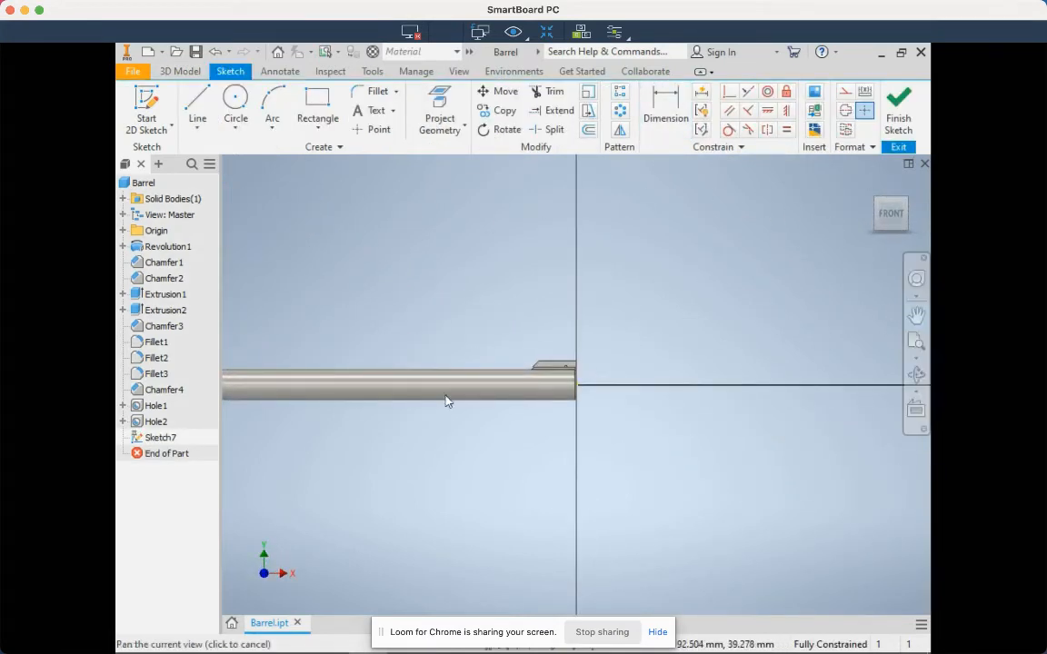
drag(323, 386, 918, 429)
drag(481, 455, 717, 426)
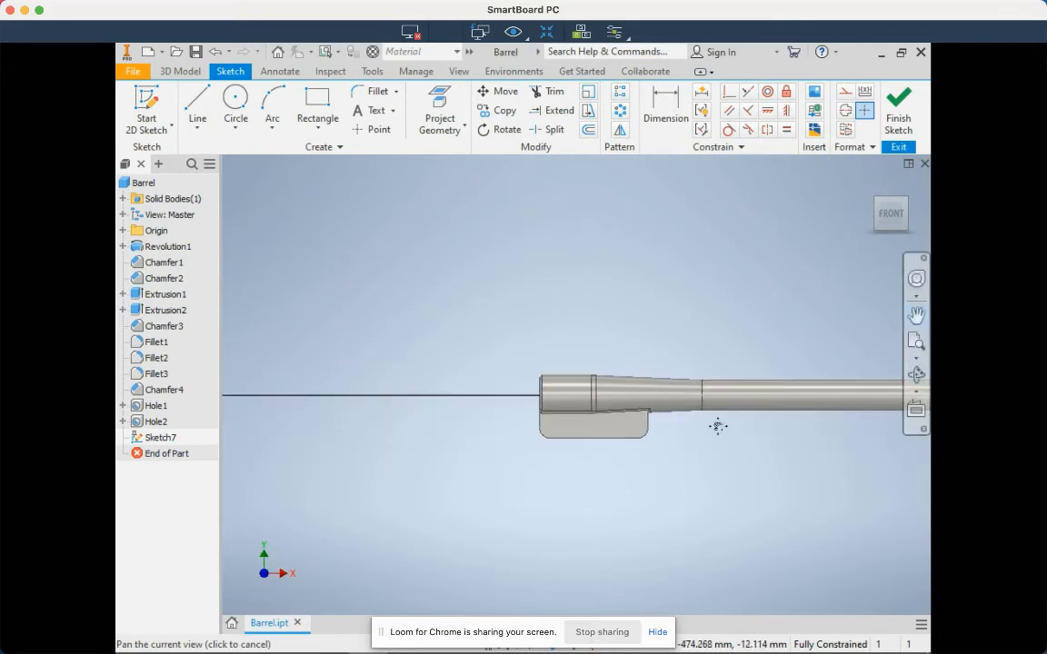
scroll(621, 426, up, 6)
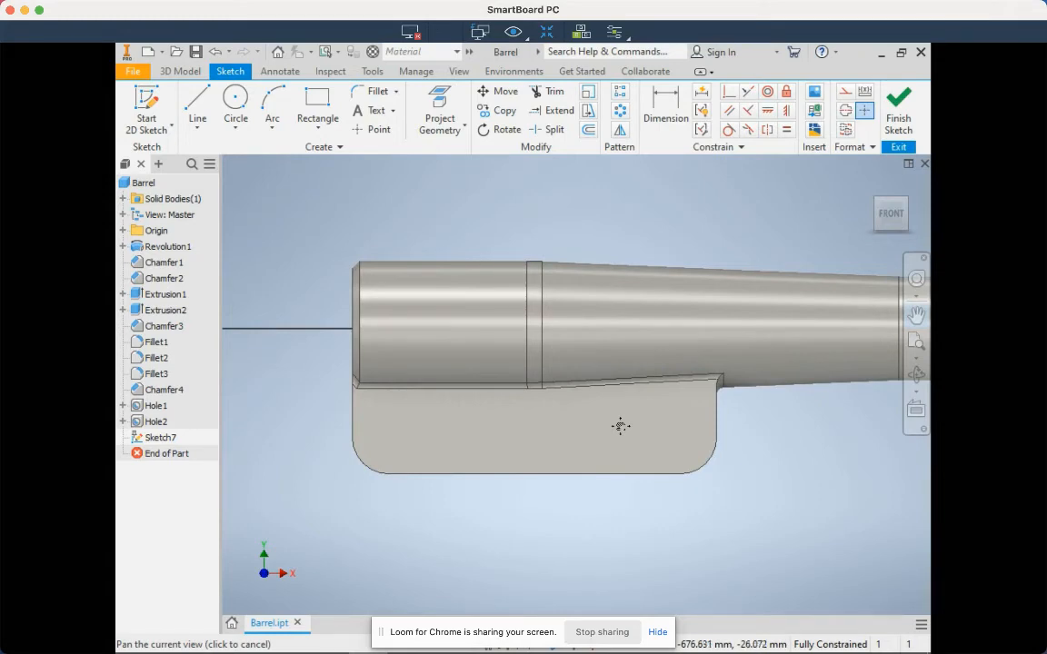
- Consult the counterbored-hole specifications and project the block's two rounded corner edges into the sketch
key(alt+Tab)
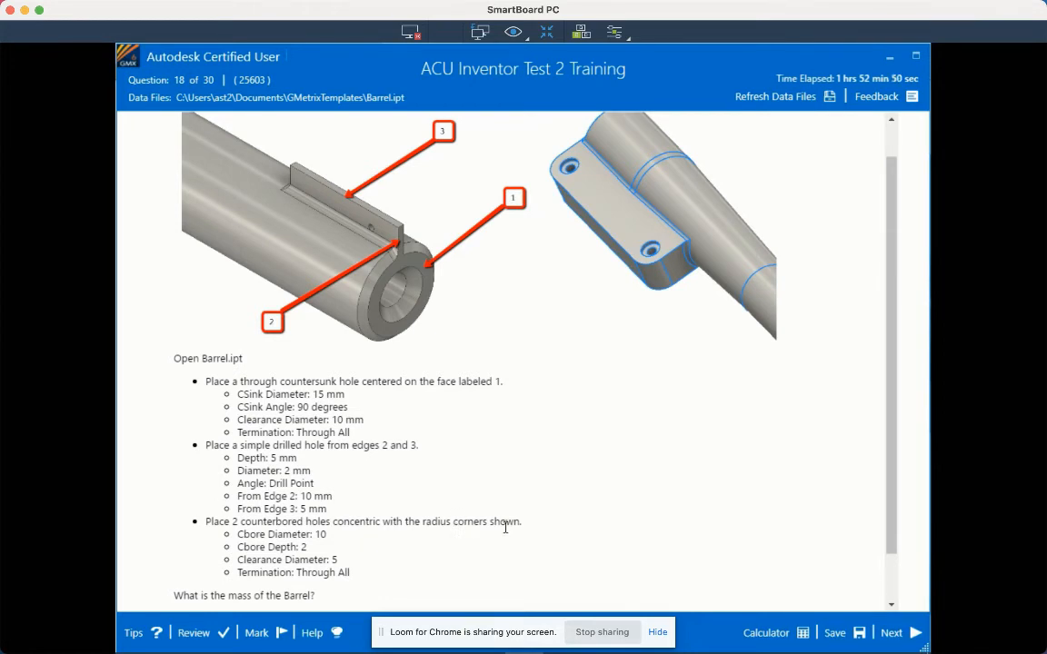
key(alt+Tab)
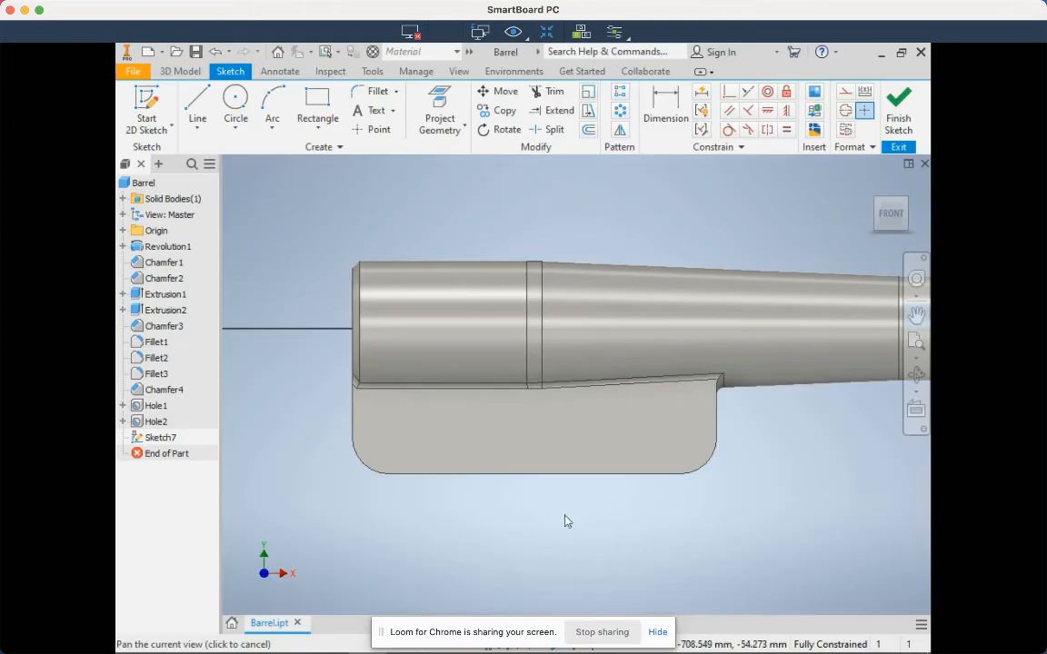
click(440, 105)
click(361, 457)
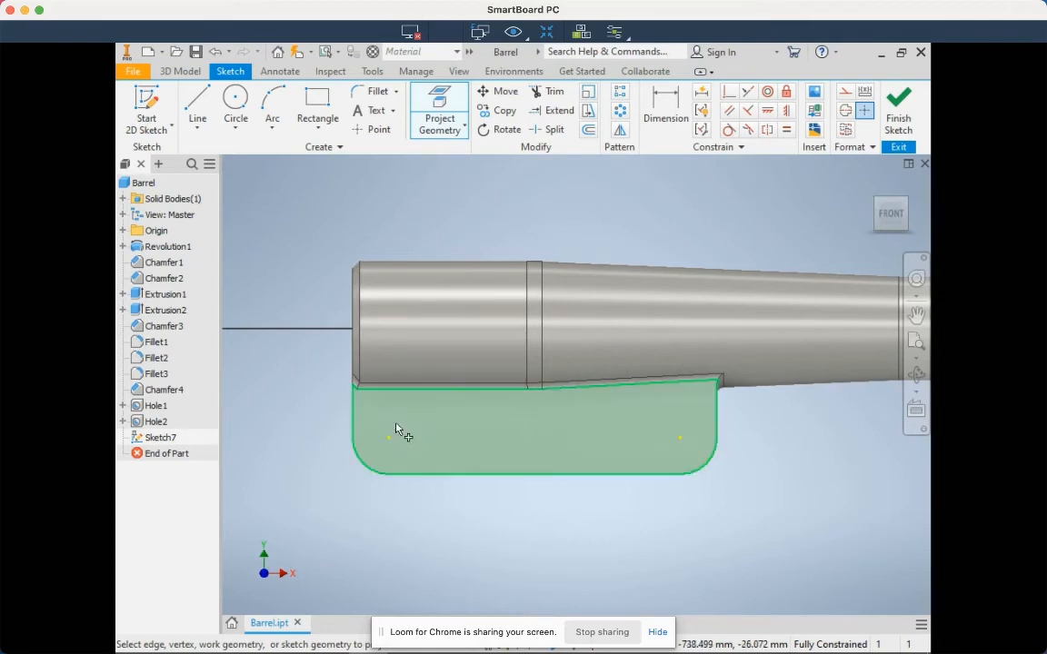
key(alt+Tab)
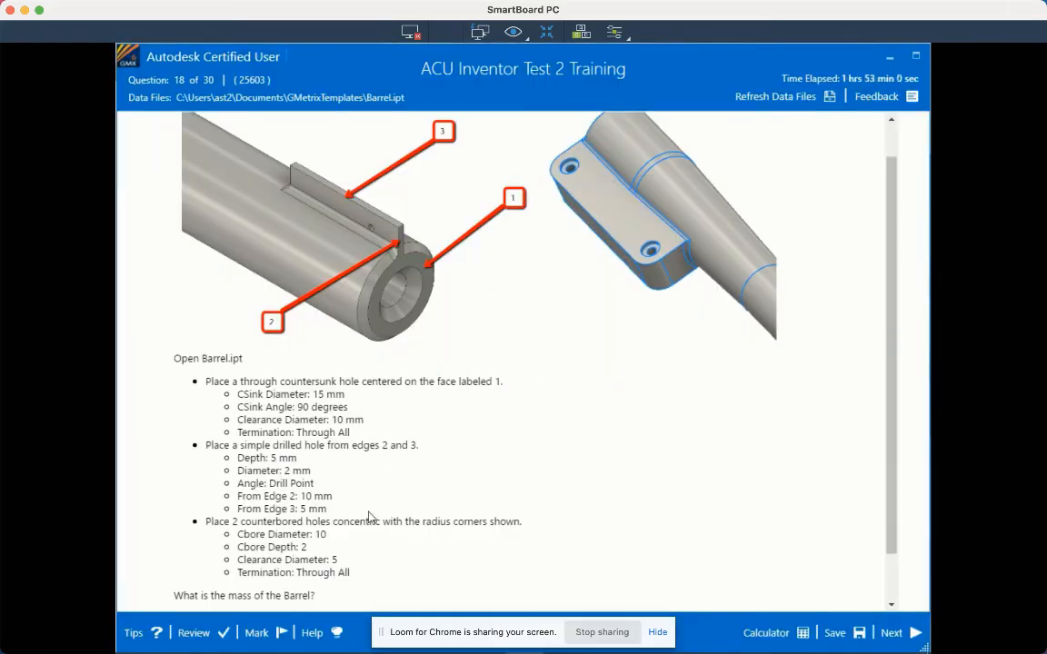
key(alt+Tab)
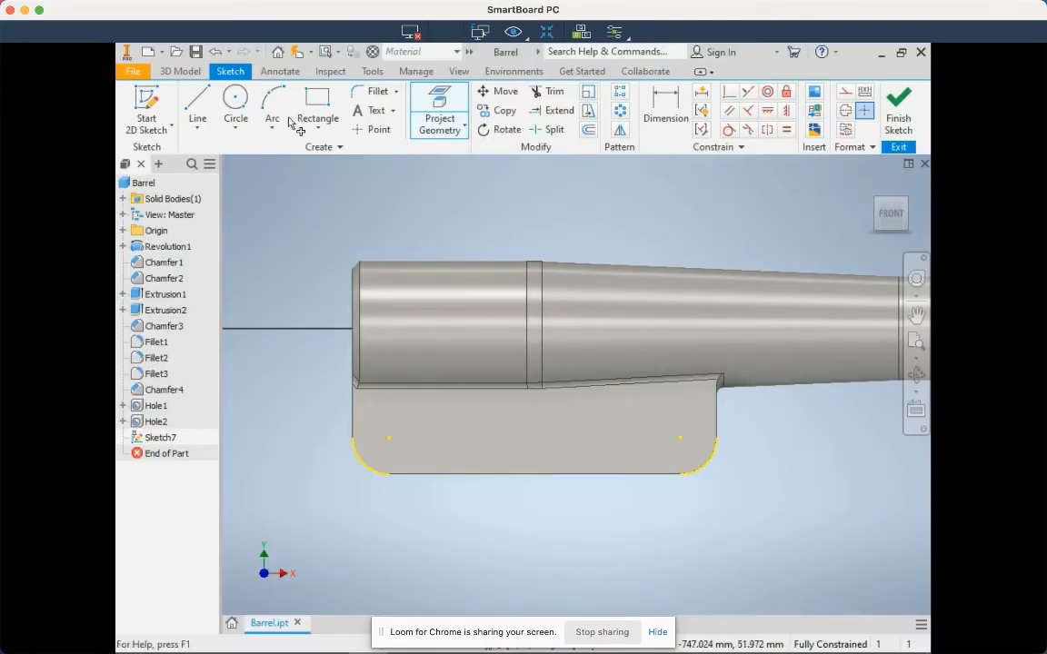
- Start a counterbored Hole and place it at both centre points of the block's projected rounded corners
click(182, 72)
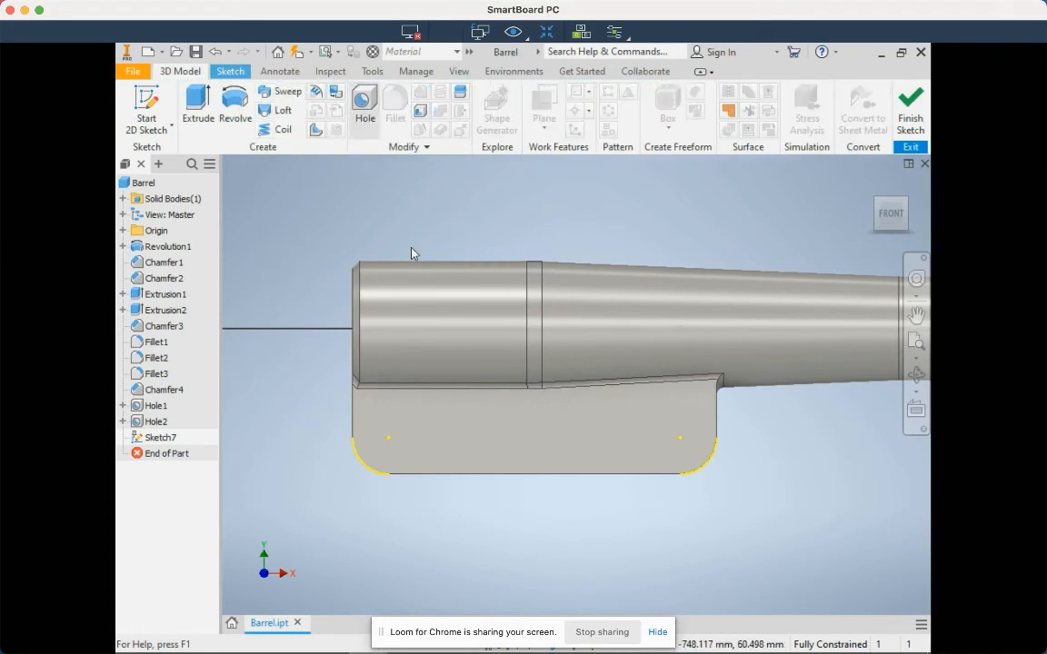
key(h)
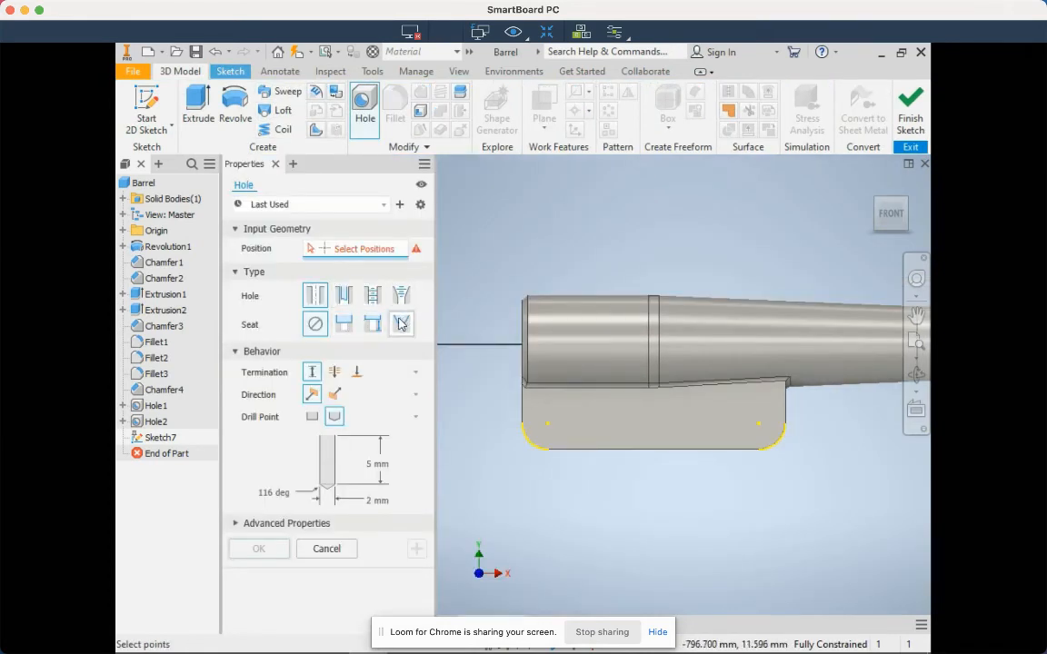
click(344, 325)
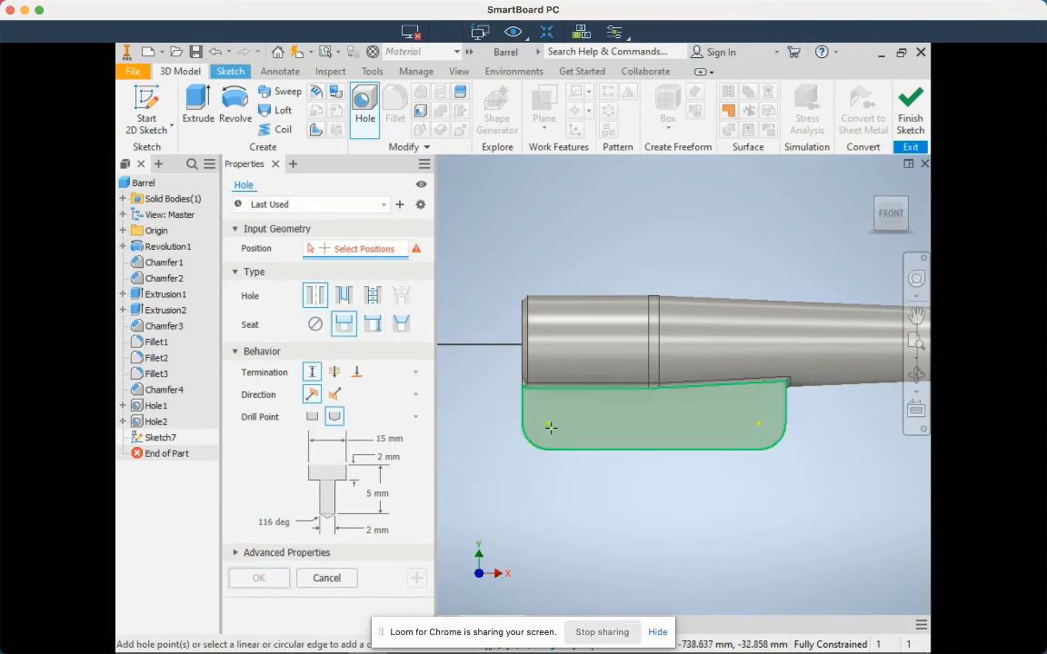
click(548, 424)
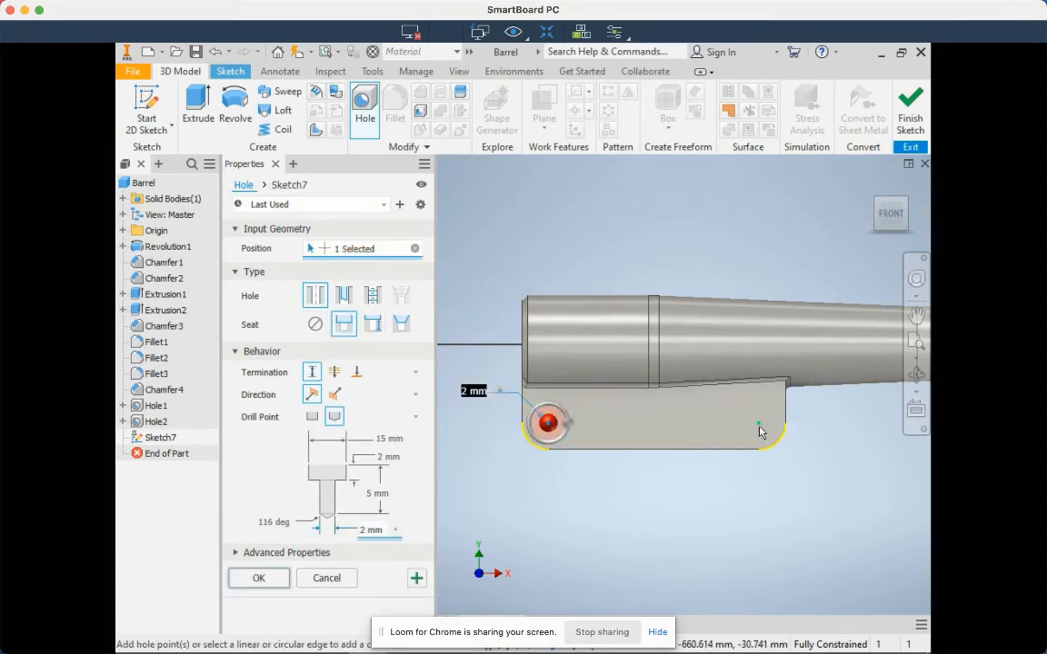
click(760, 427)
- Set the counterbore diameter to 10 mm and check the counterbore depth against the test specifications
key(alt+Tab)
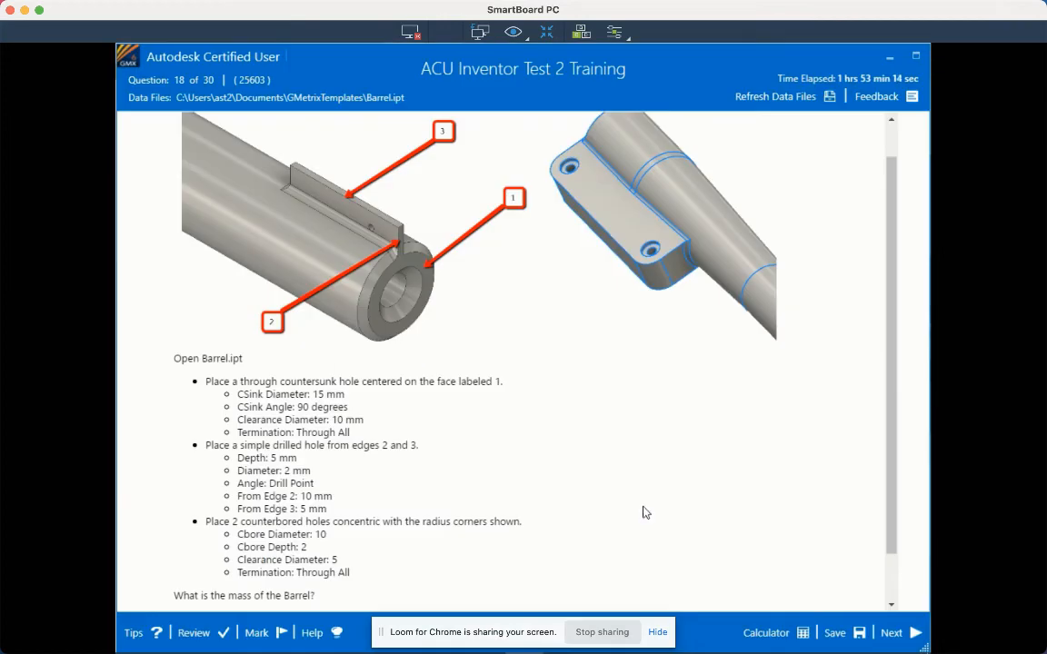
key(alt+Tab)
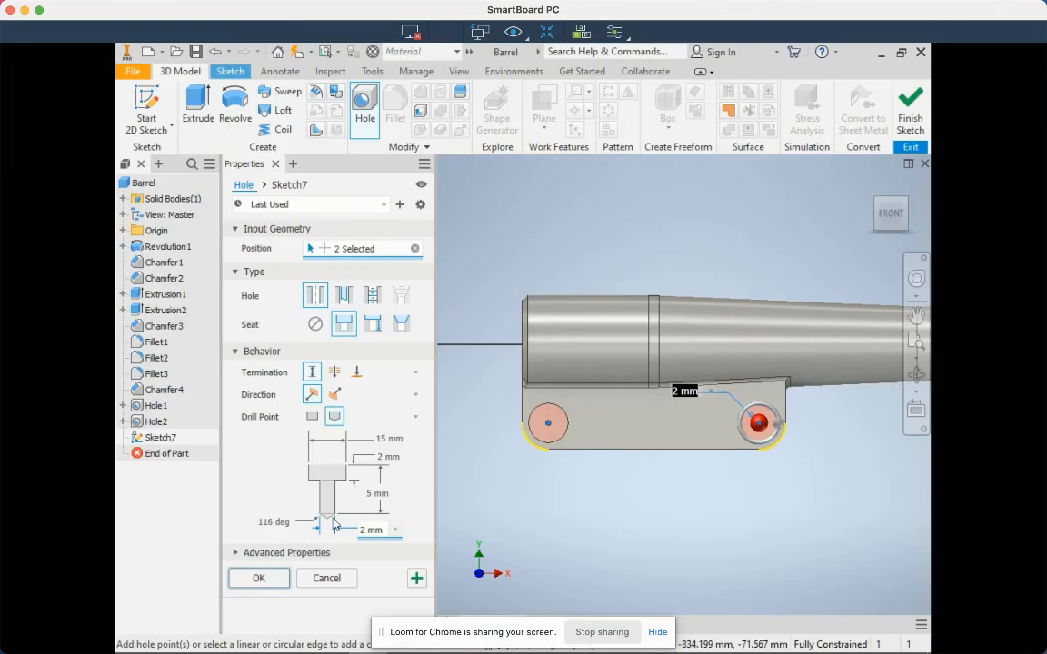
click(387, 438)
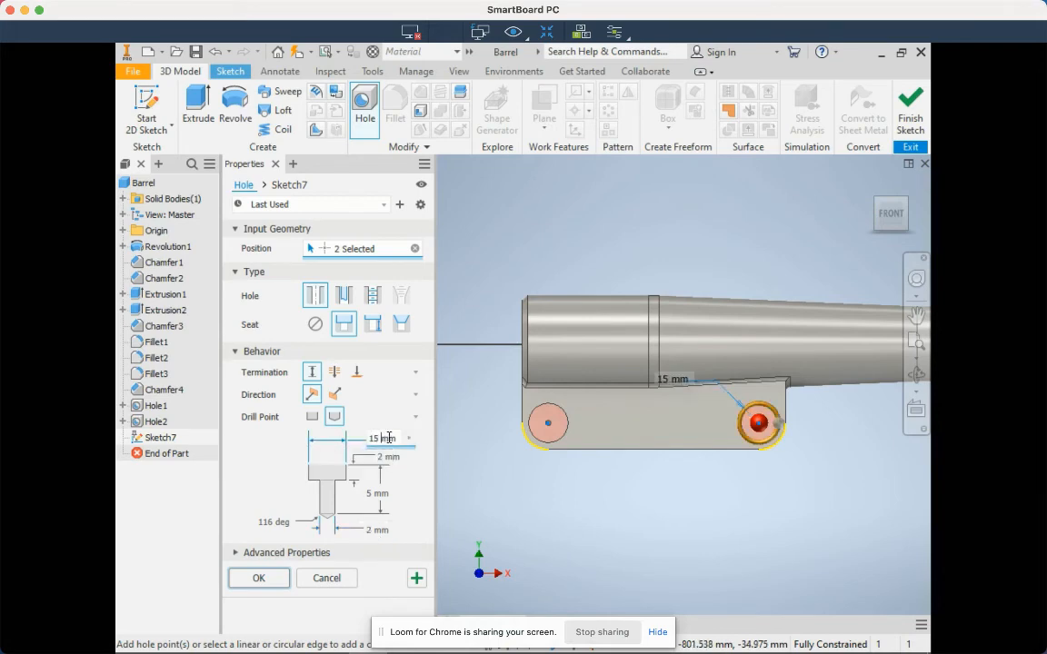
text(10)
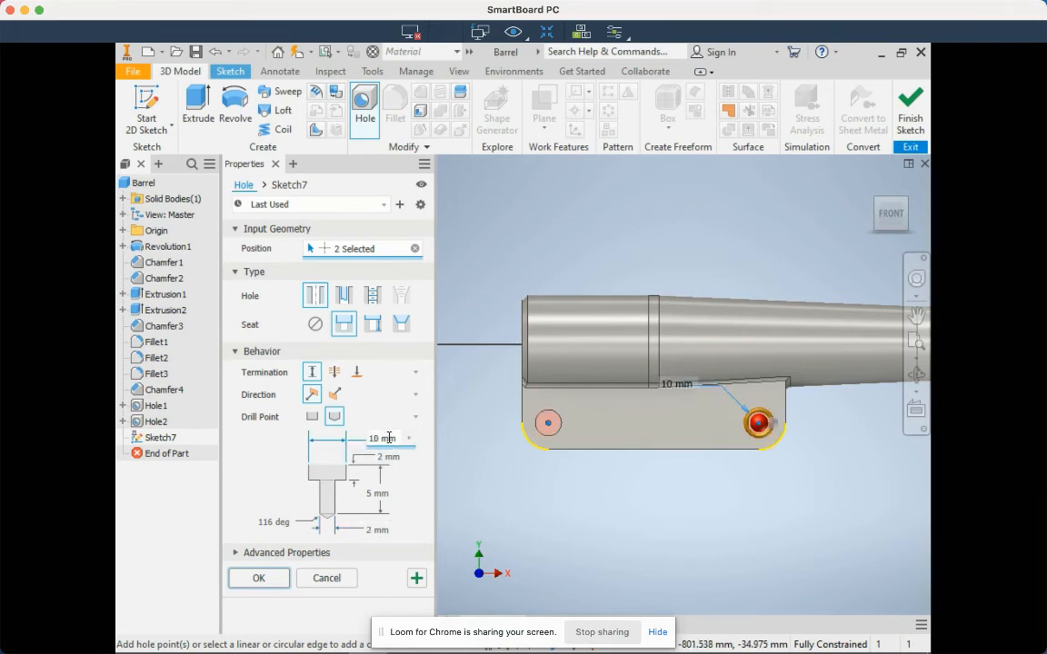
key(alt+Tab)
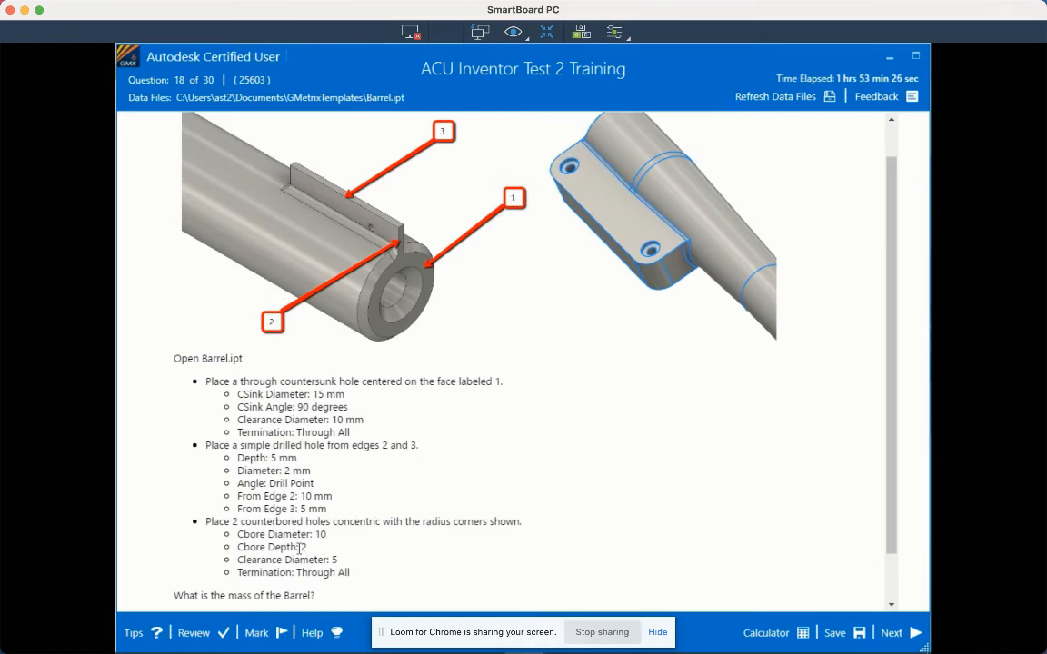
key(alt+Tab)
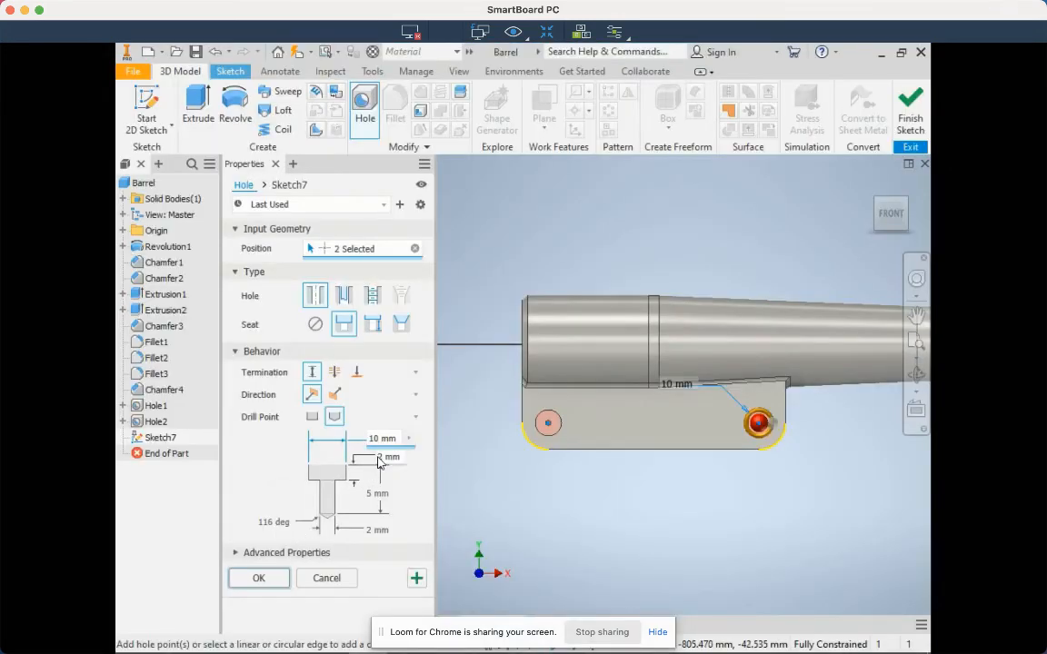
click(381, 459)
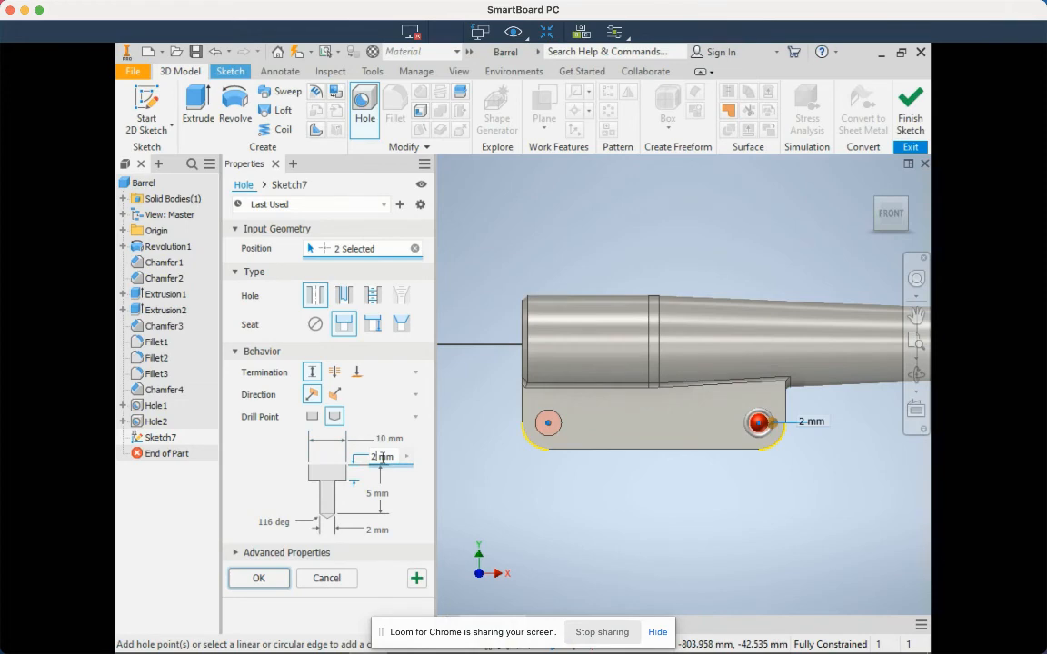
- Consult the clearance diameter in the test specifications and set the counterbored holes' diameter to 5 mm
key(alt+Tab)
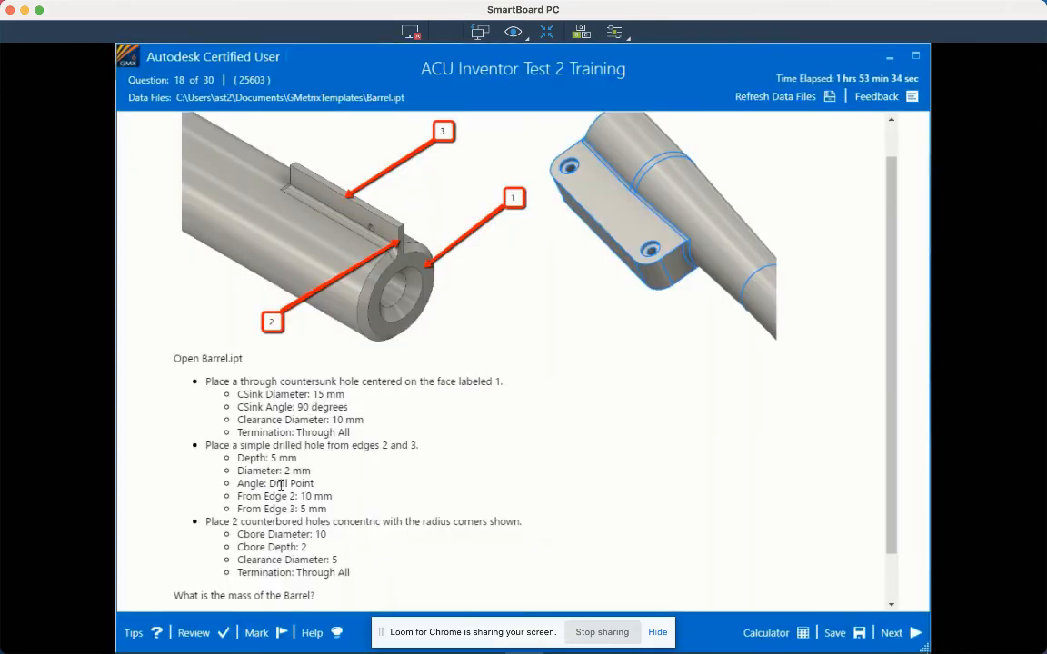
key(alt+Tab)
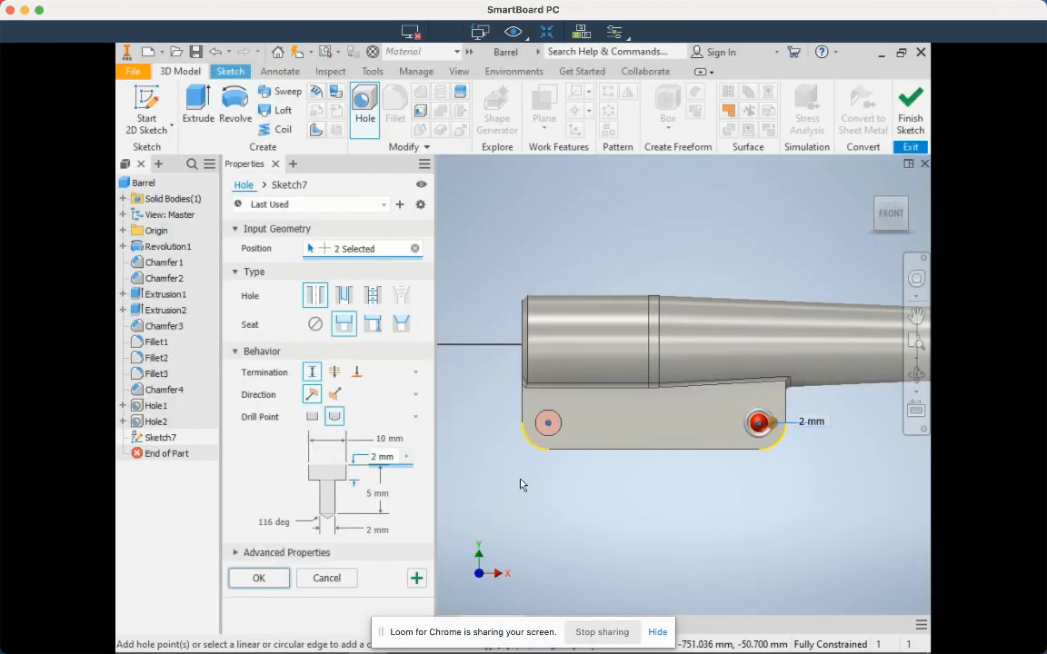
key(alt+Tab)
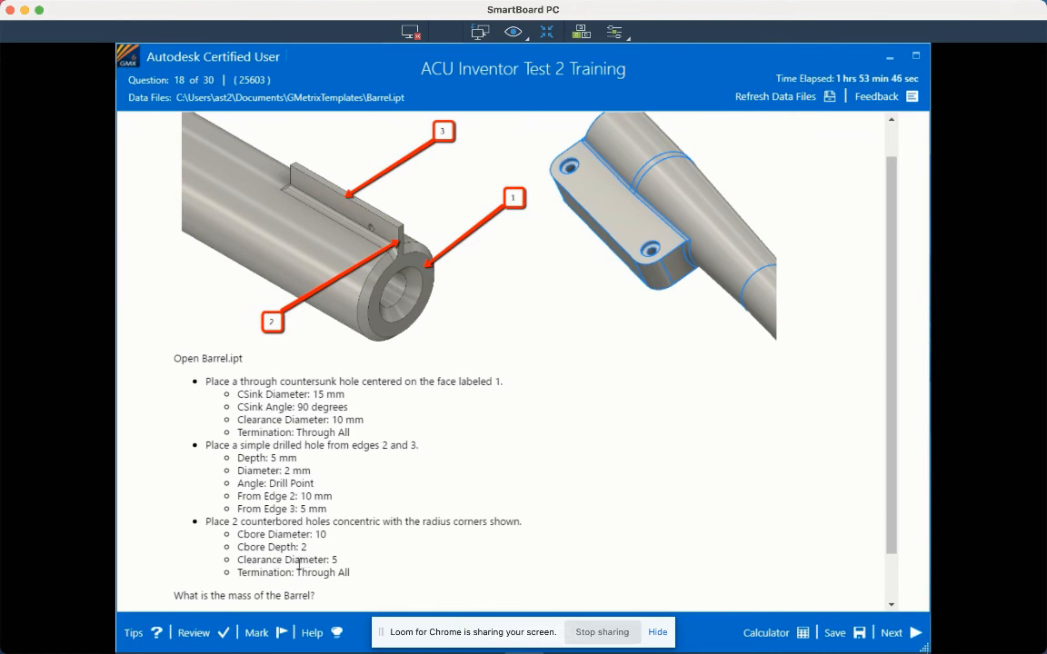
key(alt+Tab)
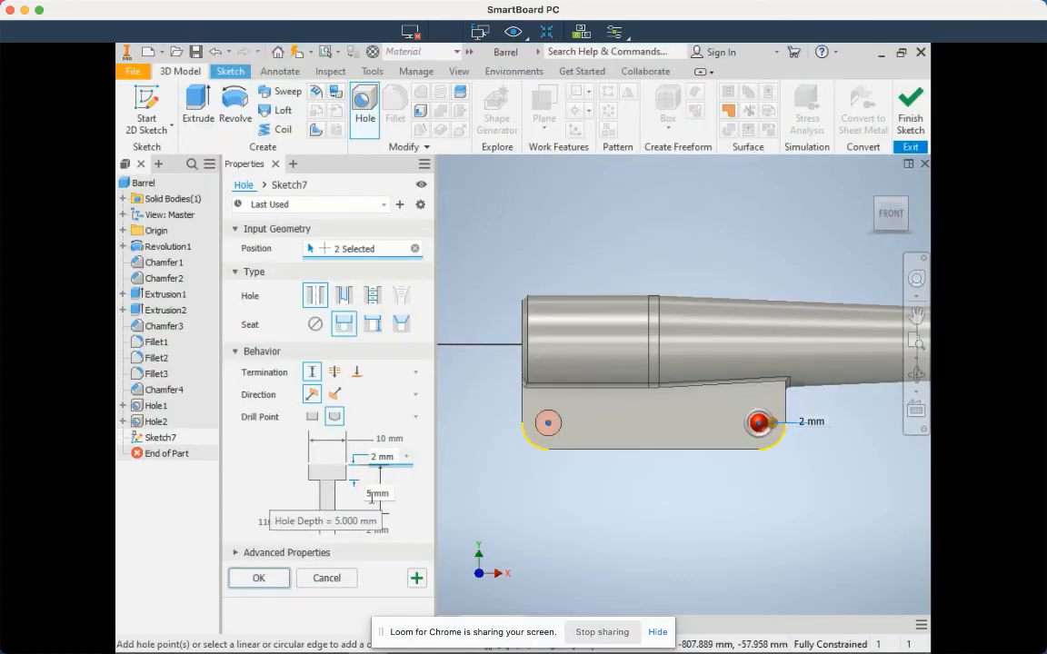
click(373, 530)
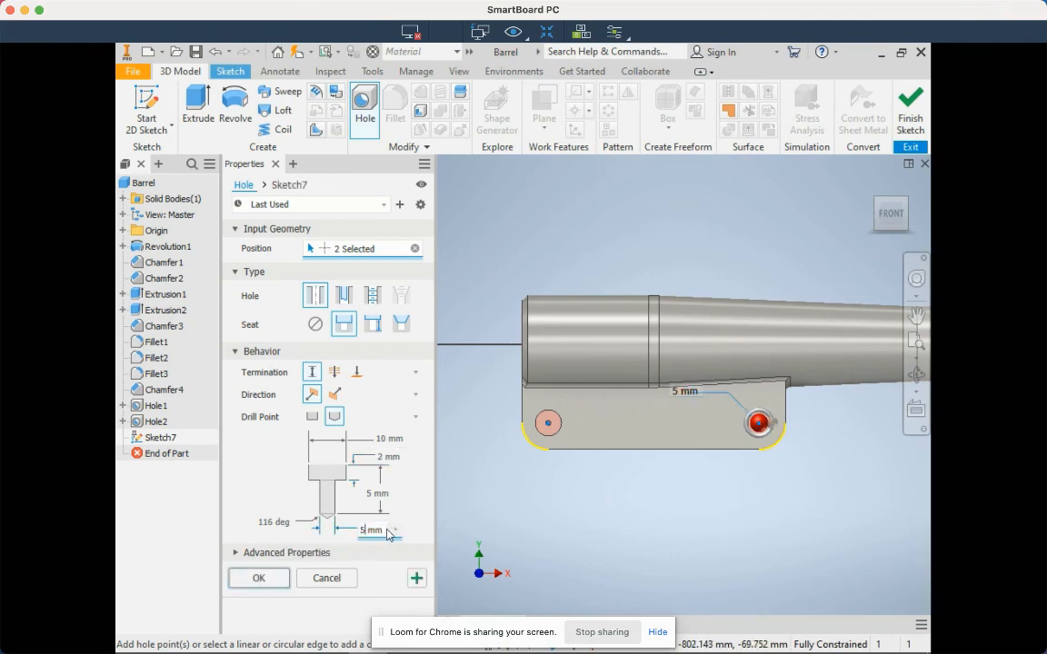
text(5)
- Check the required termination, set it to Through All, and create the two counterbored holes
key(alt+Tab)
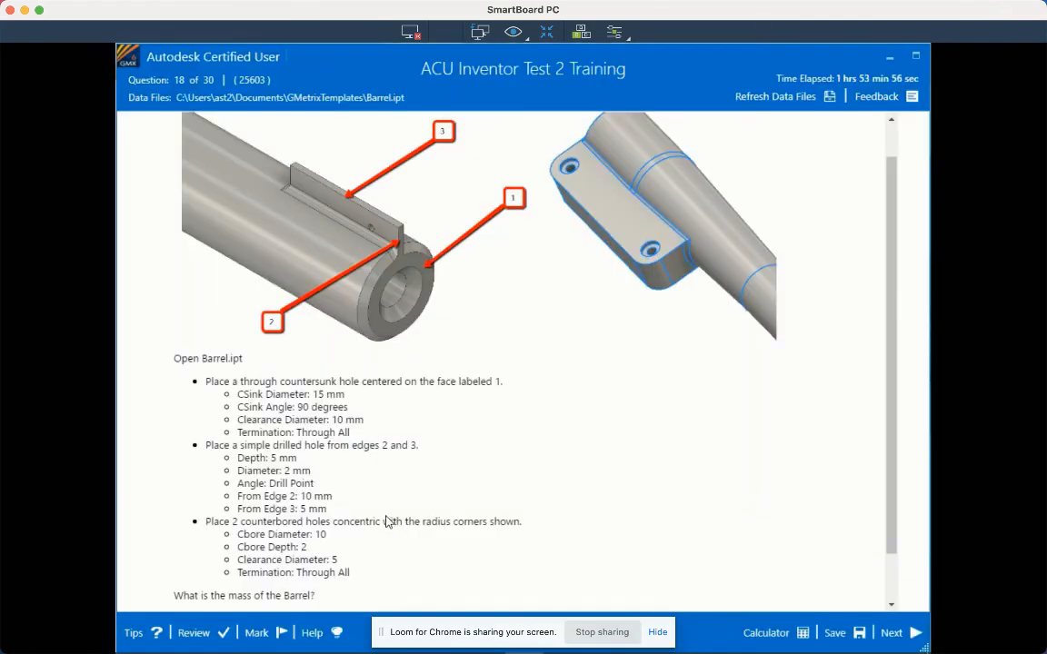
key(alt+Tab)
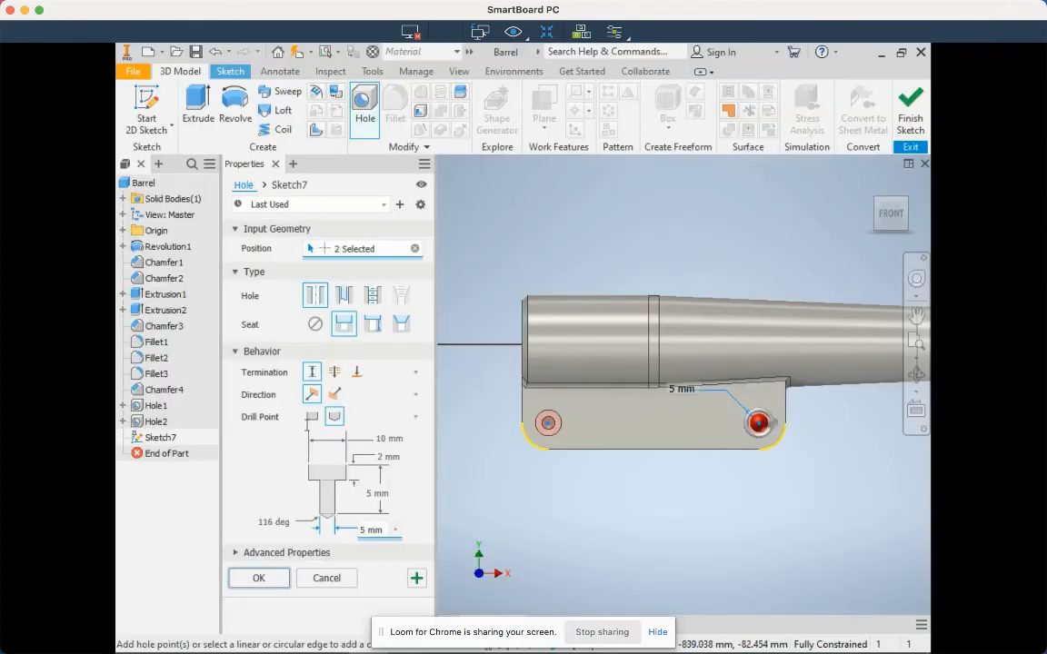
click(333, 371)
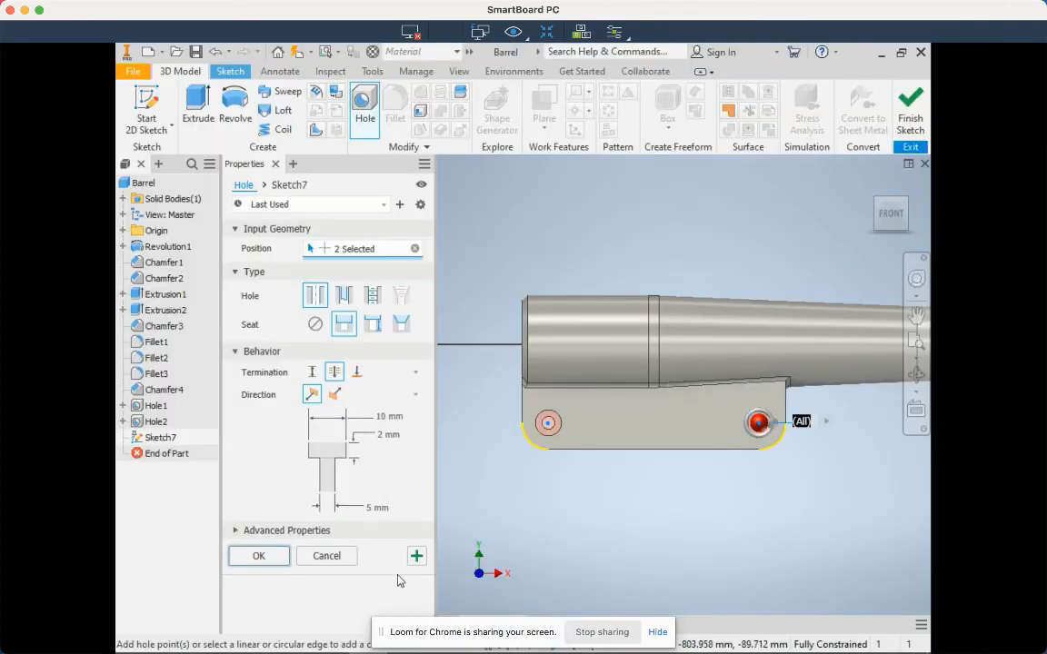
click(256, 557)
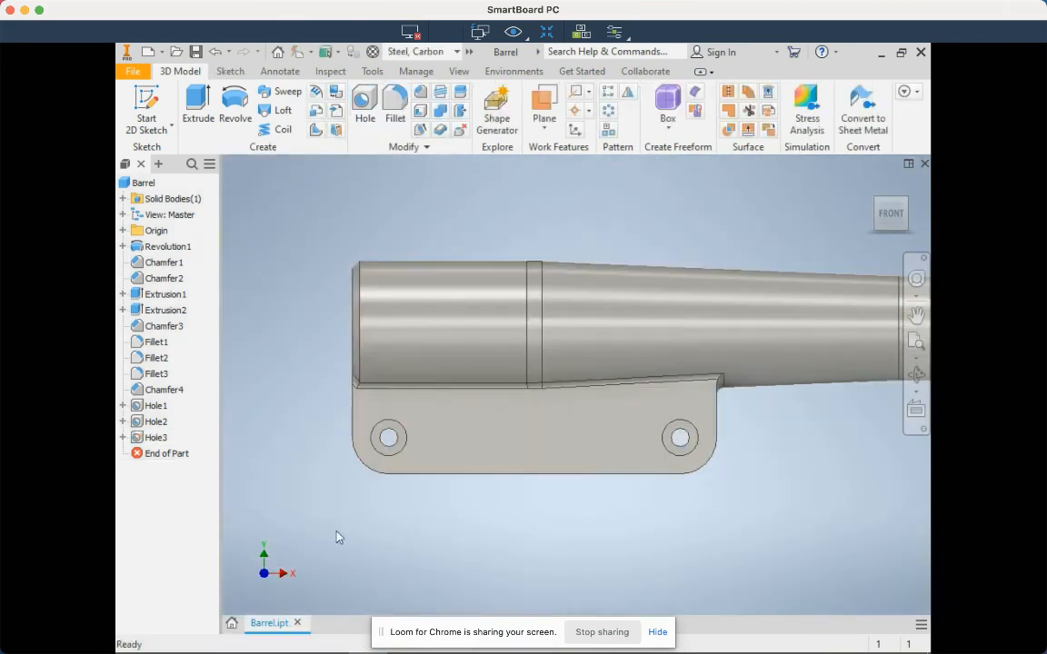
- Reread the test's mass question and open the barrel's physical iProperties to examine its mass
key(alt+Tab)
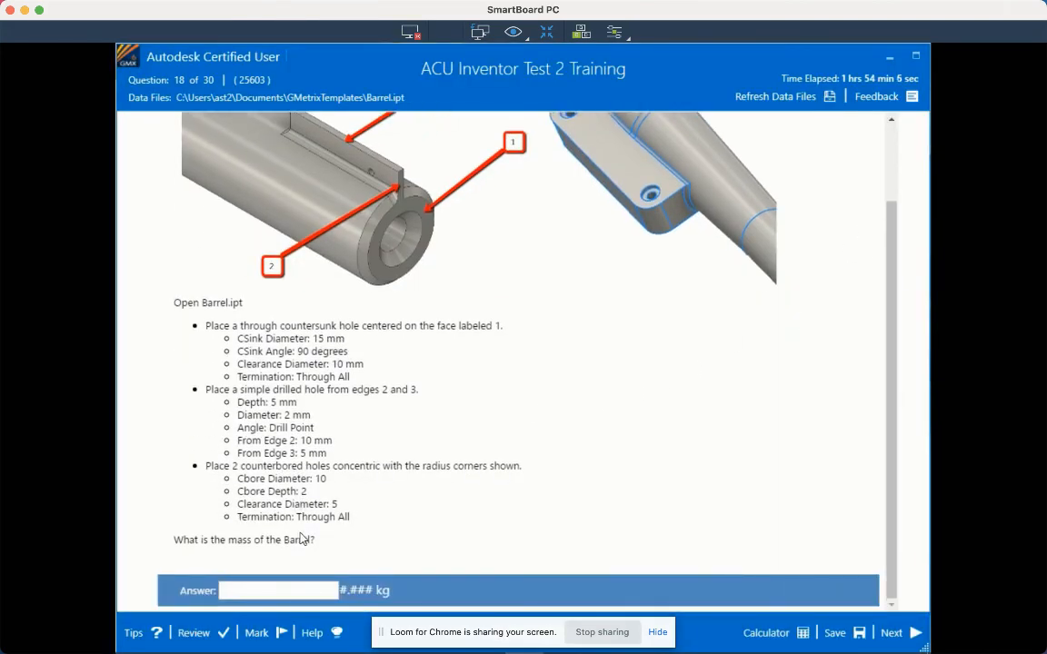
key(alt+Tab)
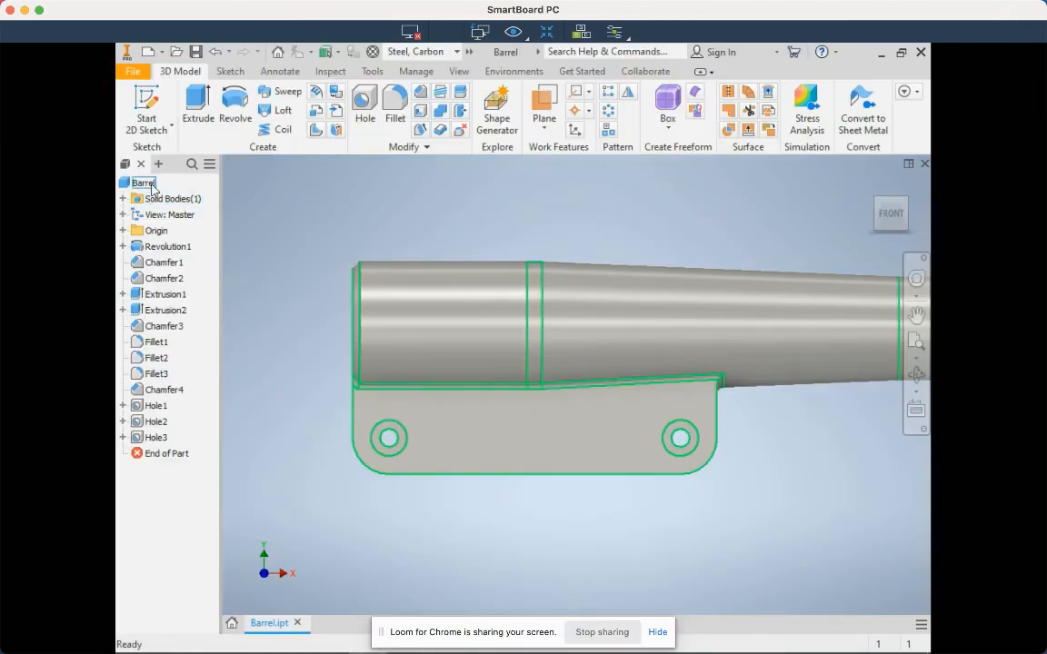
right_click(150, 183)
click(186, 371)
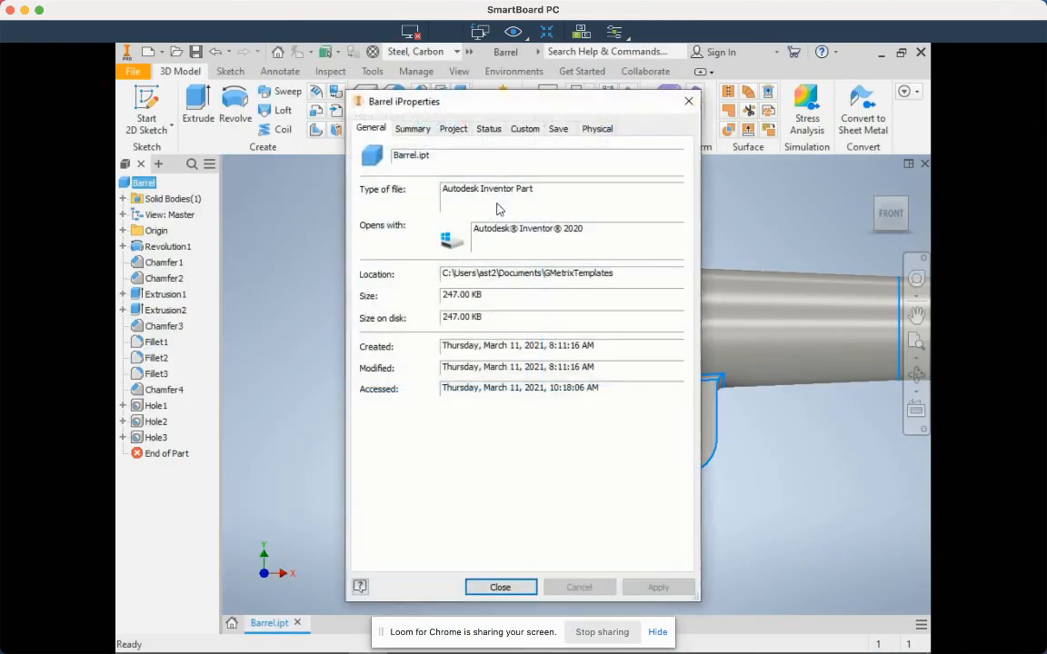
click(595, 130)
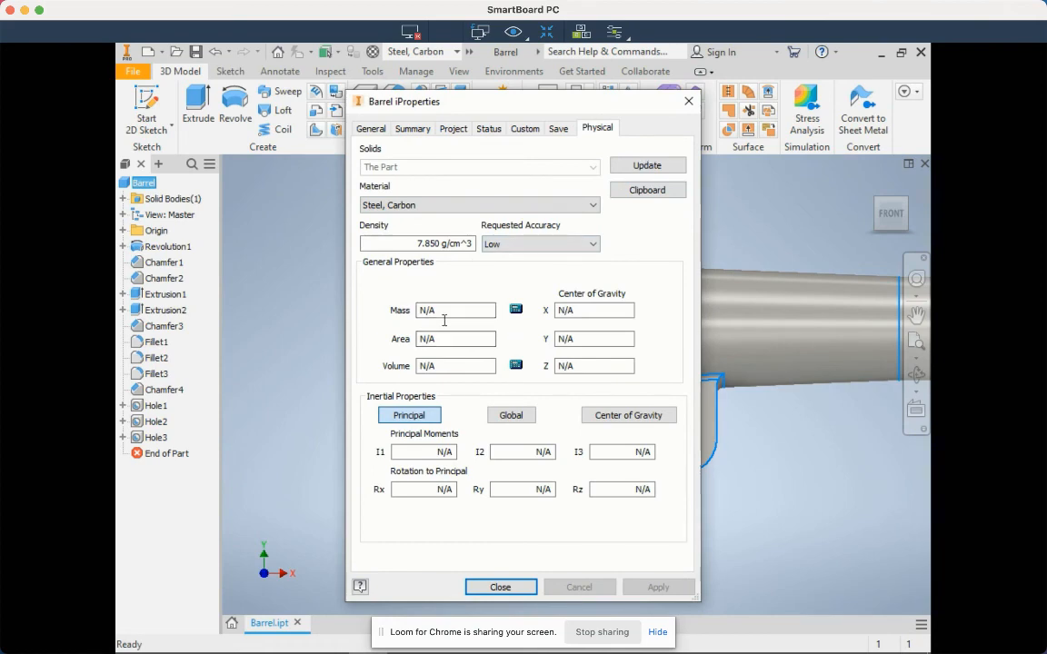
key(ctrl+Left)
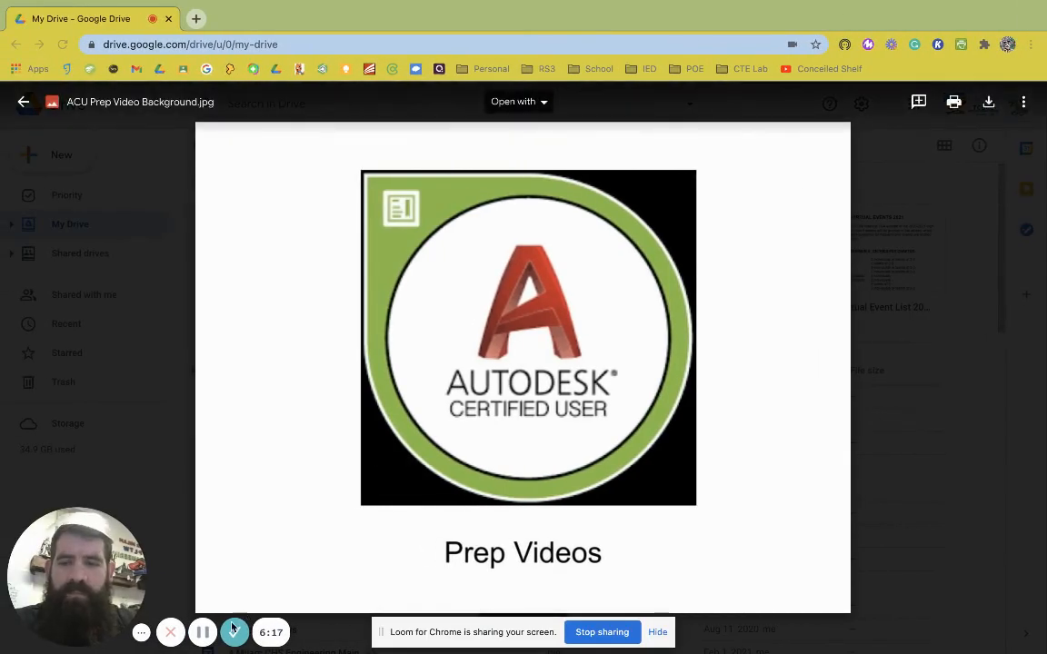